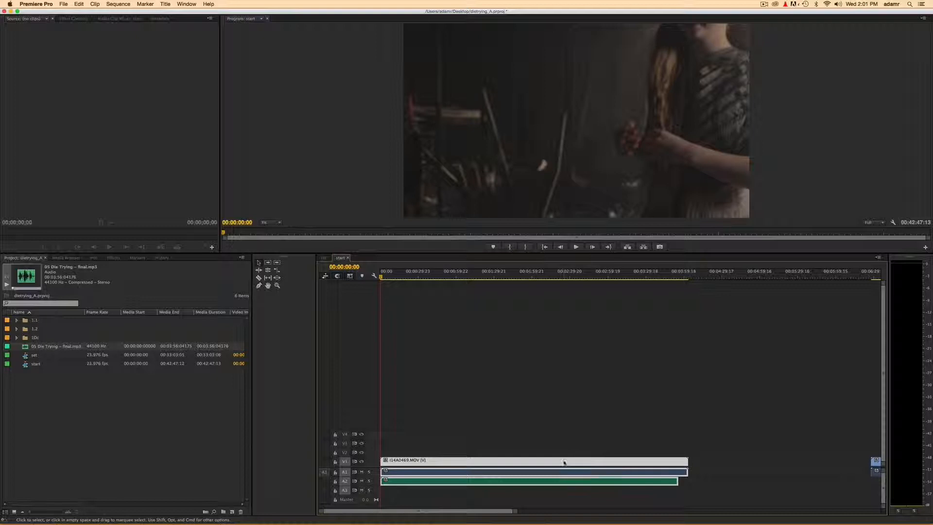
Synchronize the first video clip with the song track beneath it, using audio as the synchronize point.
right_click(564, 462)
click(512, 431)
drag(670, 442, 637, 484)
right_click(581, 463)
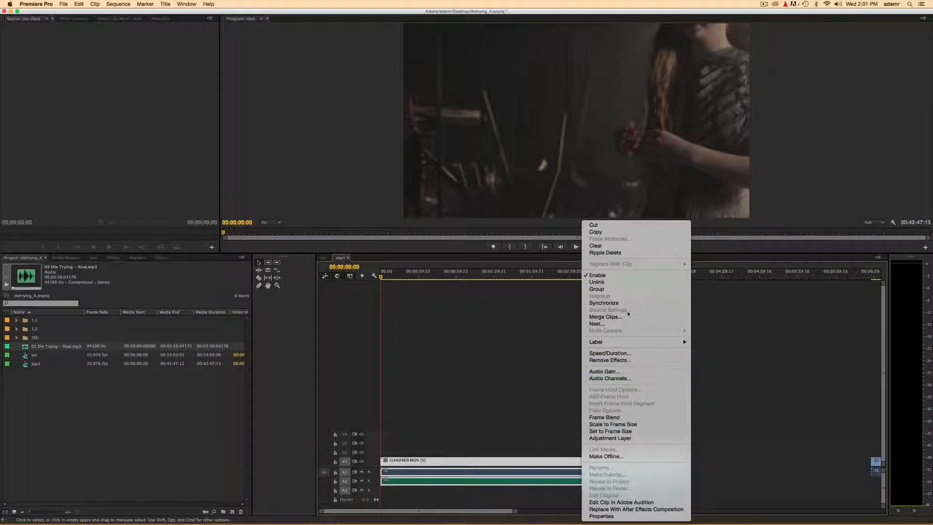
click(624, 303)
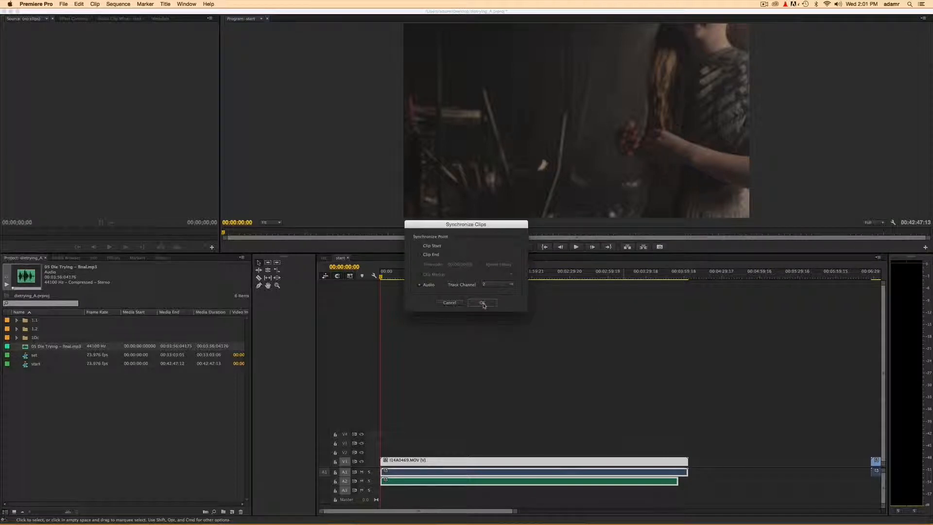
click(482, 303)
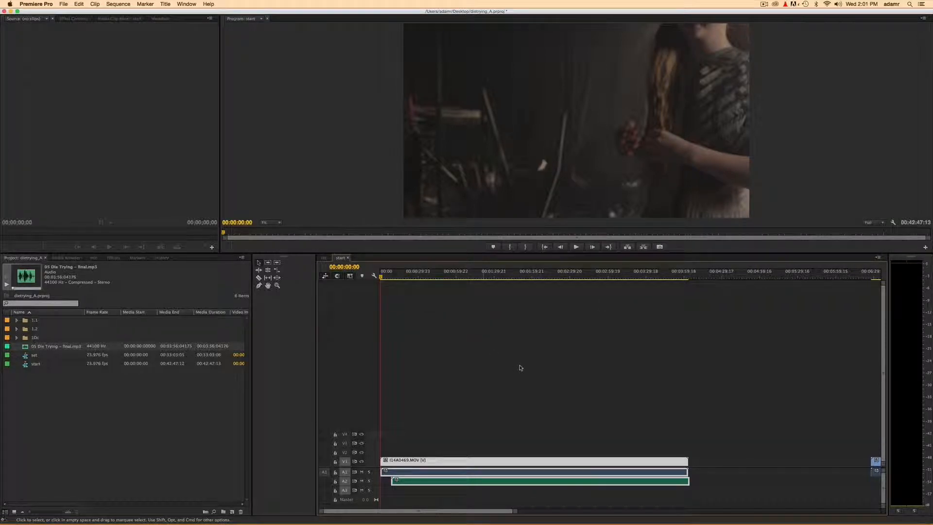
click(521, 367)
Play the synced first clip from about 00:00:49:05 to check it against the song.
click(442, 277)
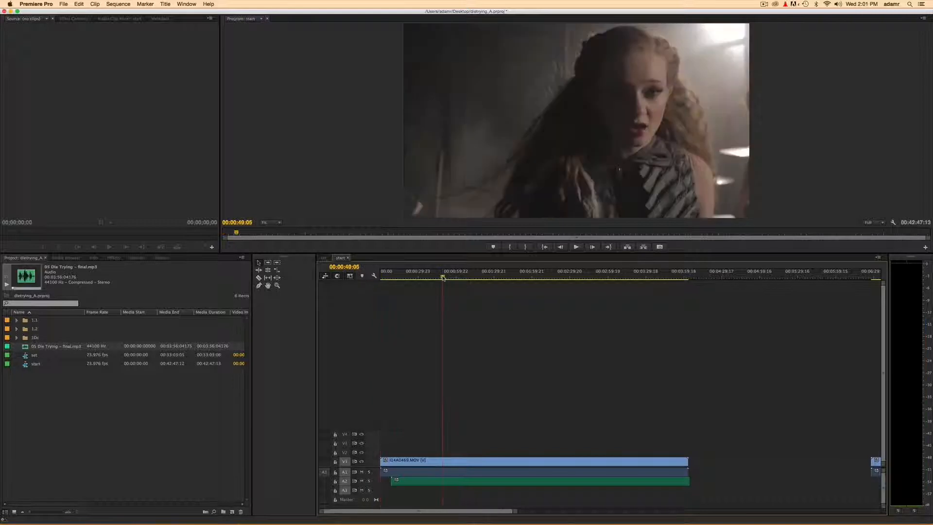
key(space)
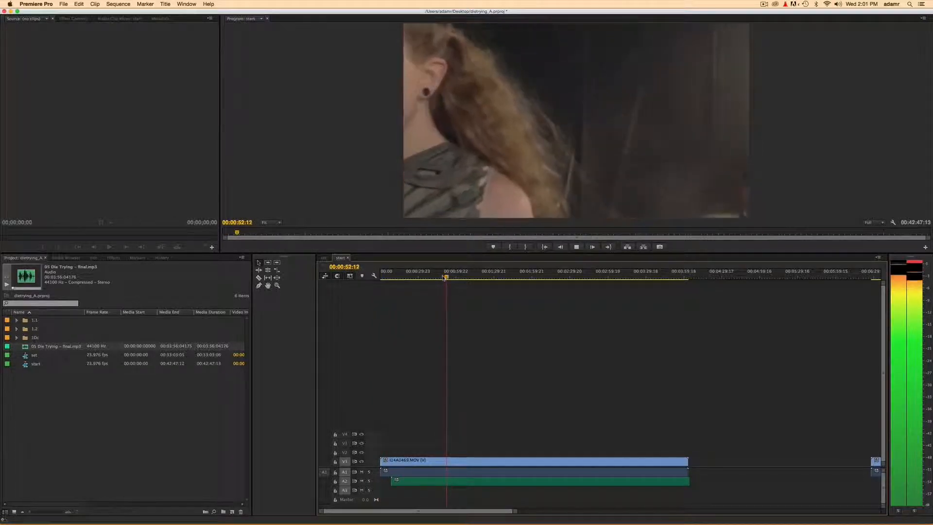
key(space)
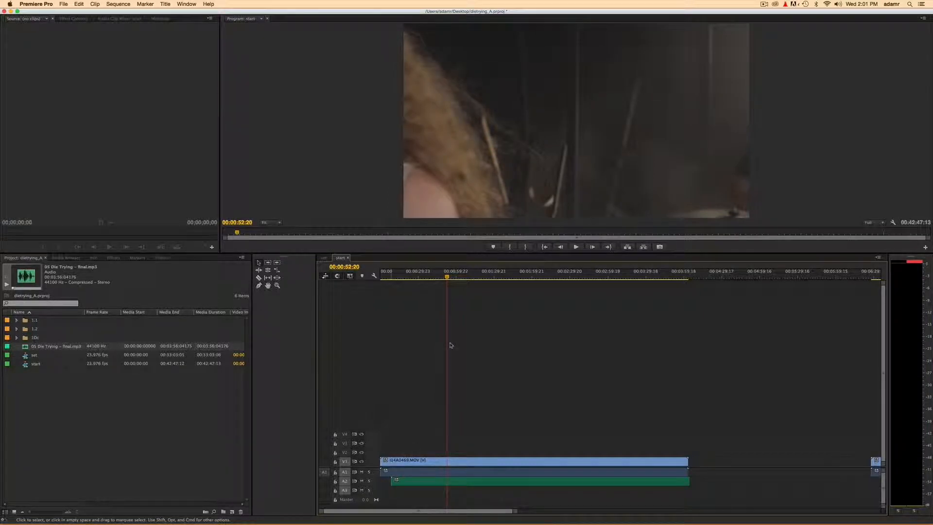
Trim the start of the first clip and its camera audio to the beginning of the song at 00:00:08:19.
drag(440, 277, 413, 287)
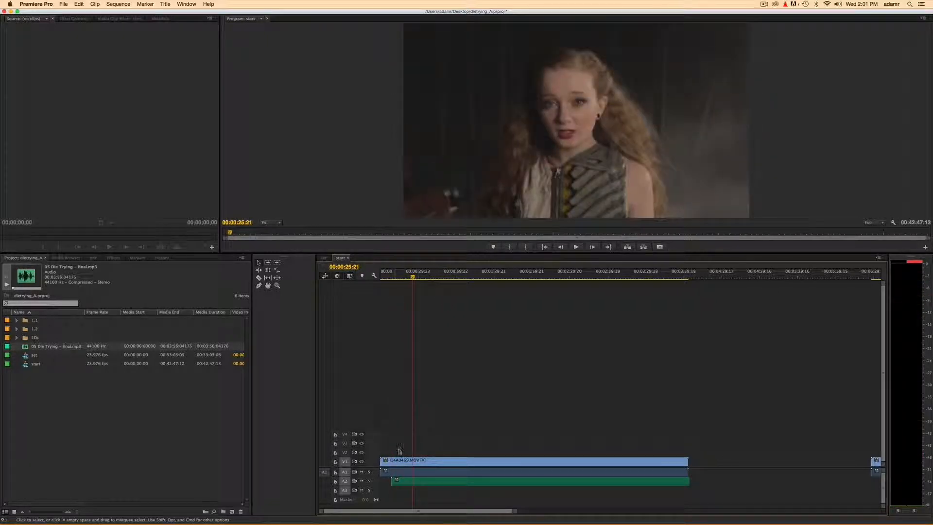
key(Up)
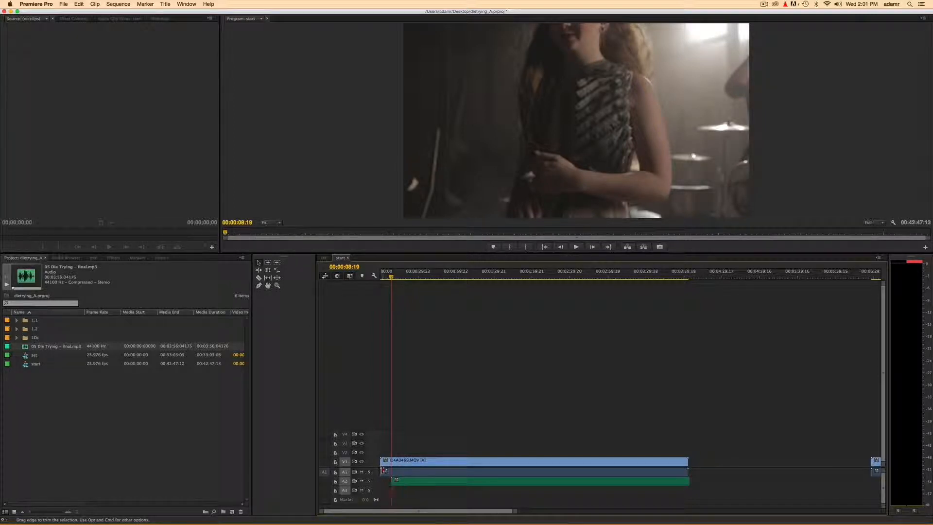
drag(383, 471, 392, 470)
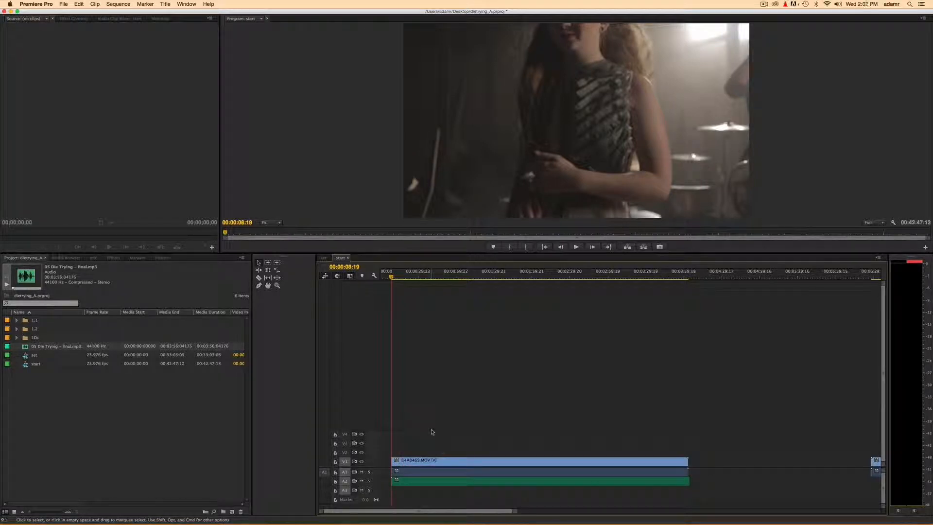
Unlink the first clip's camera audio from its video and delete that audio from A1.
click(516, 471)
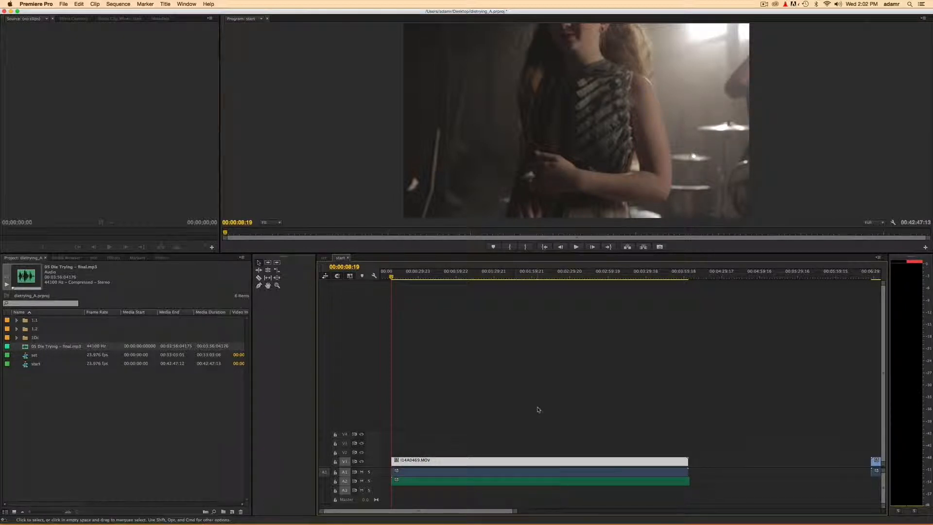
click(537, 427)
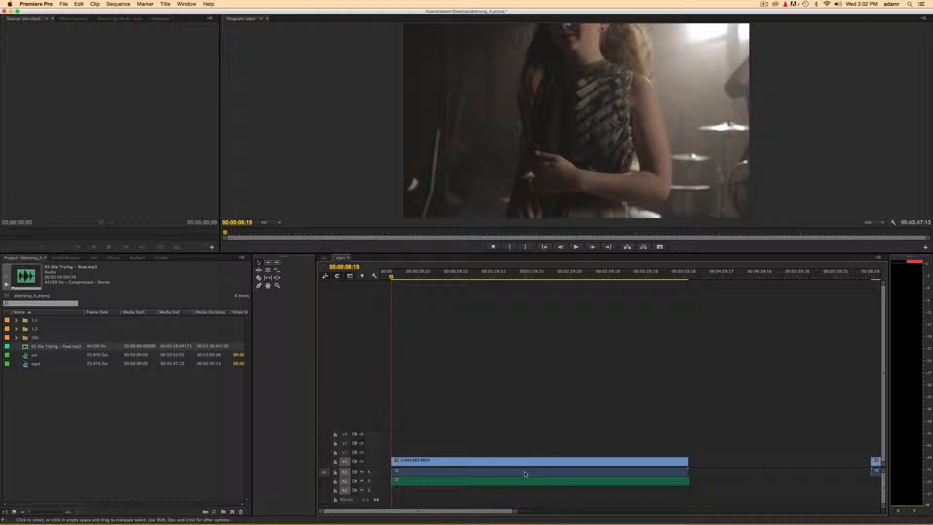
click(525, 474)
key(Delete)
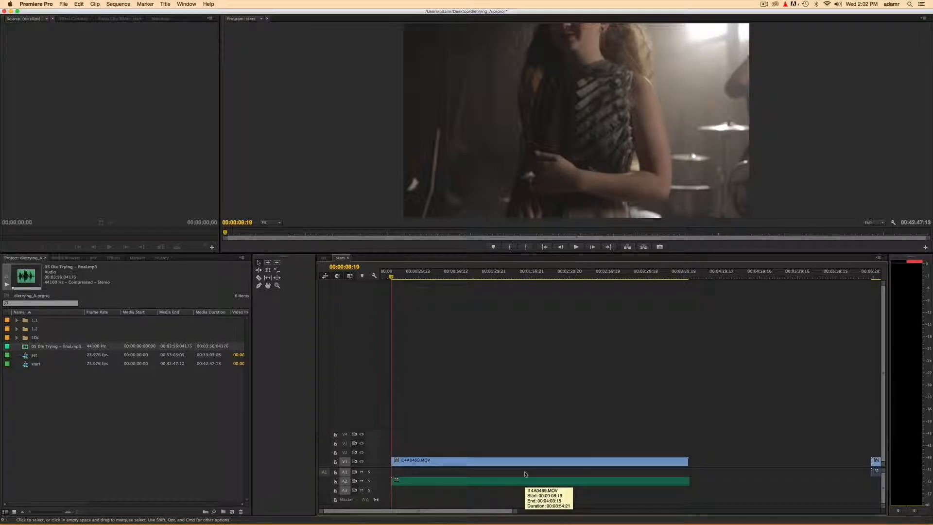
Play the first clip from about 00:02:12:05 with only the song as its audio.
click(548, 274)
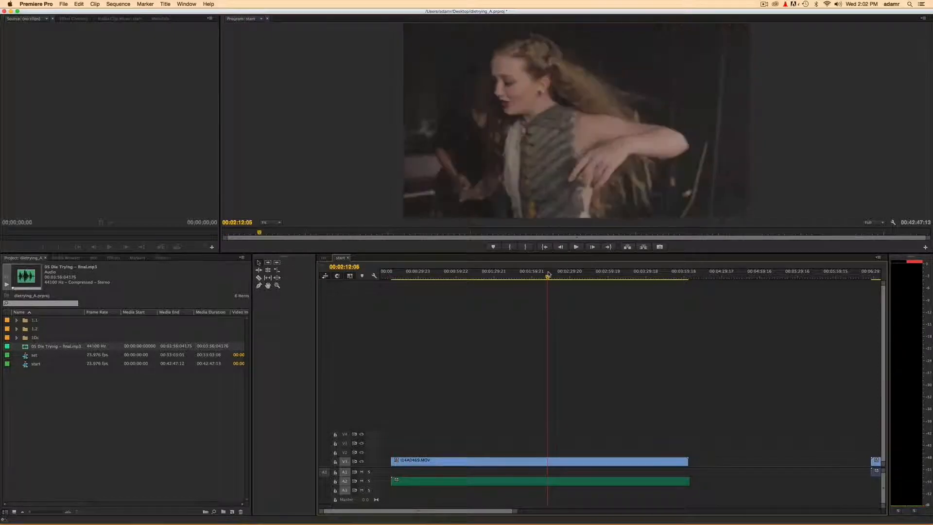
key(space)
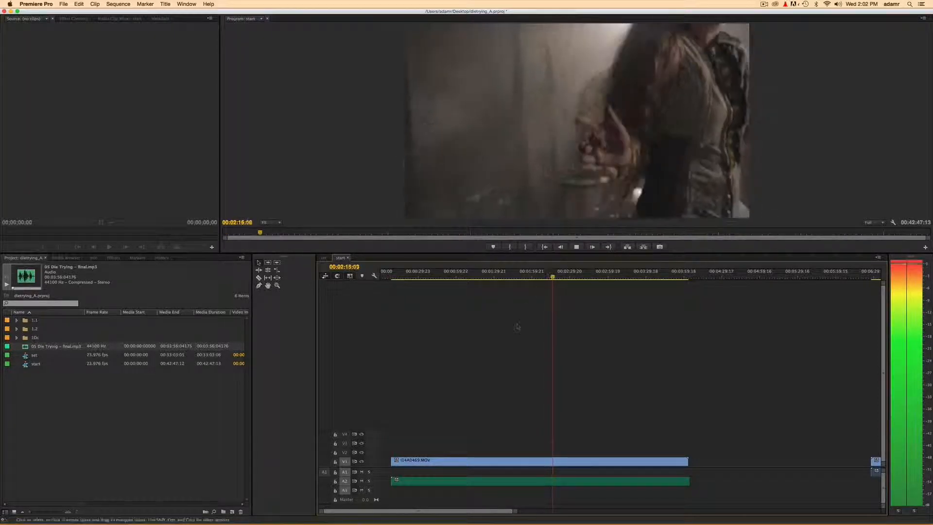
key(space)
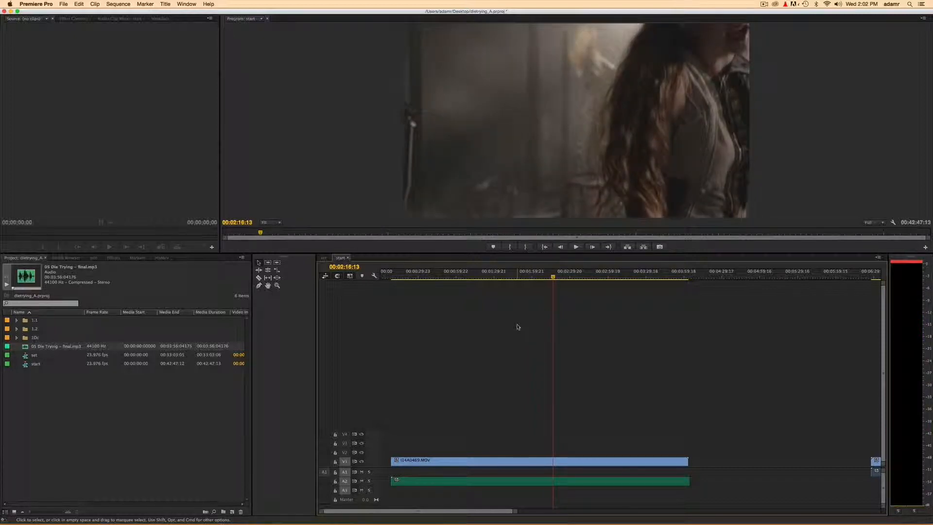
Move the song on A2 beneath the second video clip and synchronize the two by audio.
key(minus)
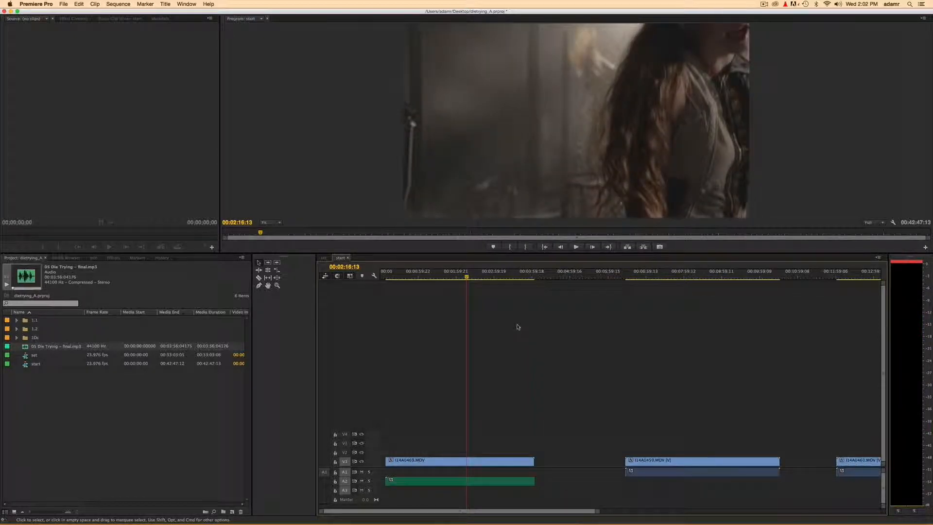
key(minus)
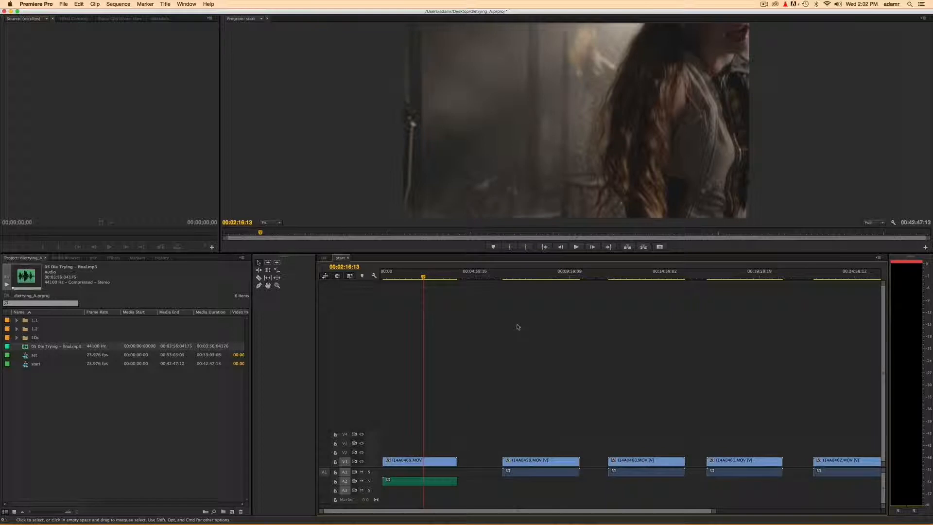
drag(424, 481, 547, 486)
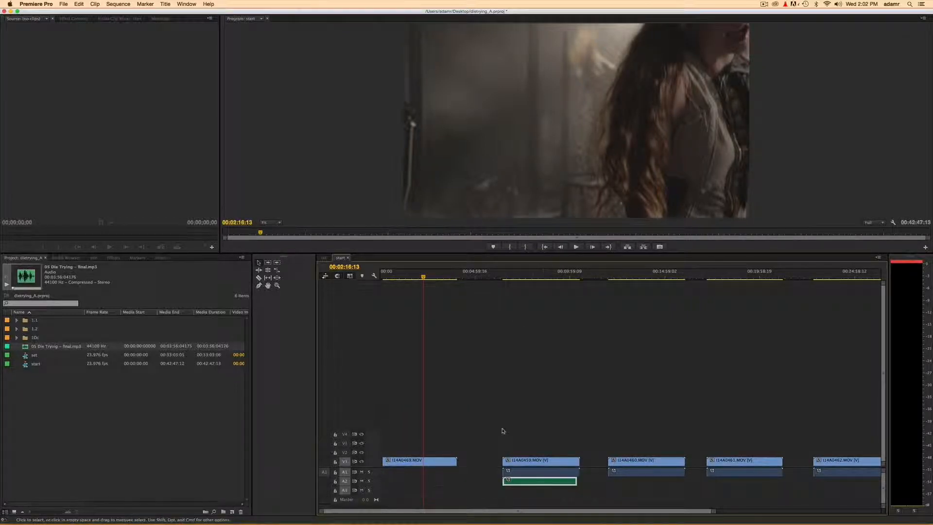
drag(502, 426, 540, 483)
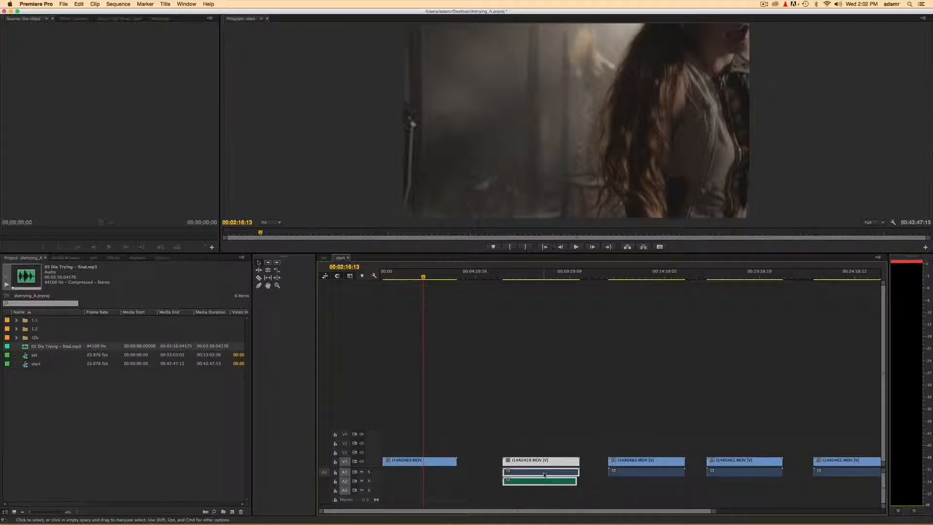
right_click(543, 474)
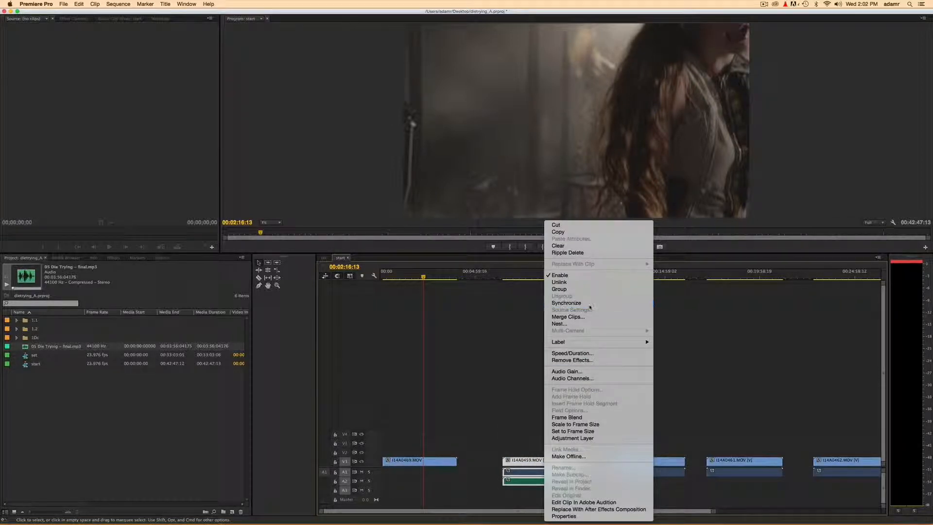
click(566, 303)
click(483, 302)
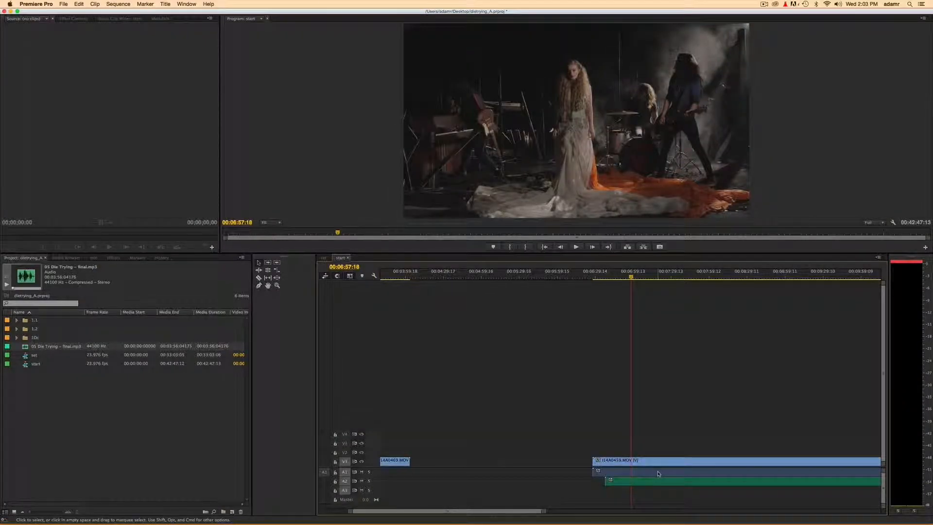
Check the second clip's sync by playback and trim its start to the beginning of the song.
key(space)
key(space)
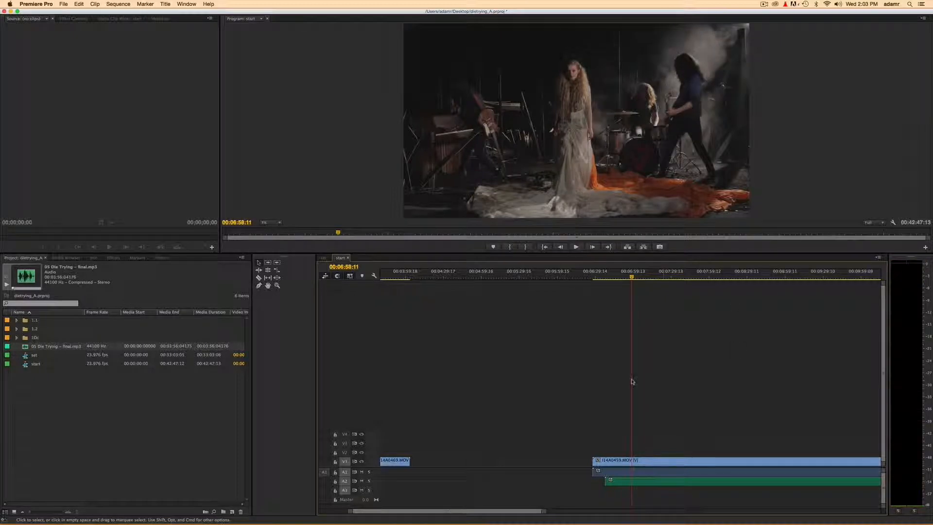
drag(595, 471, 605, 470)
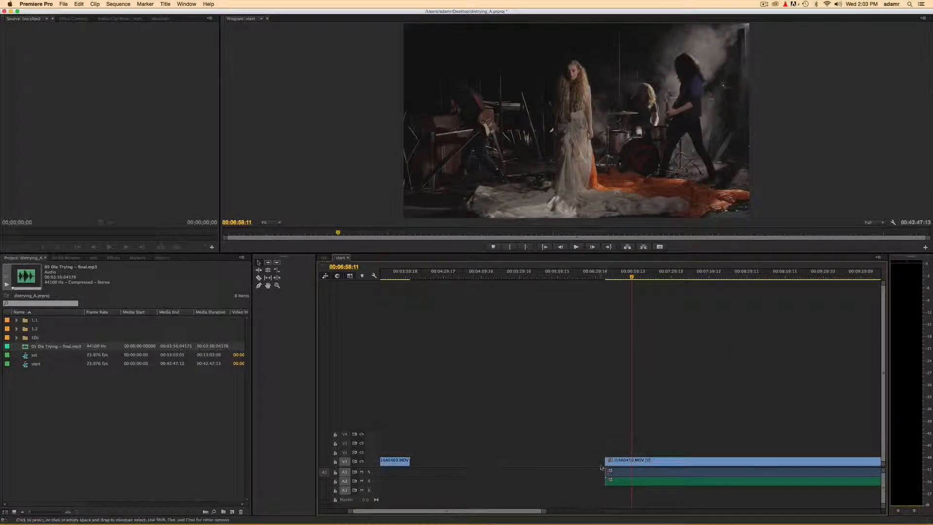
Unlink the second clip's camera audio from its video and delete that audio from A1.
click(644, 476)
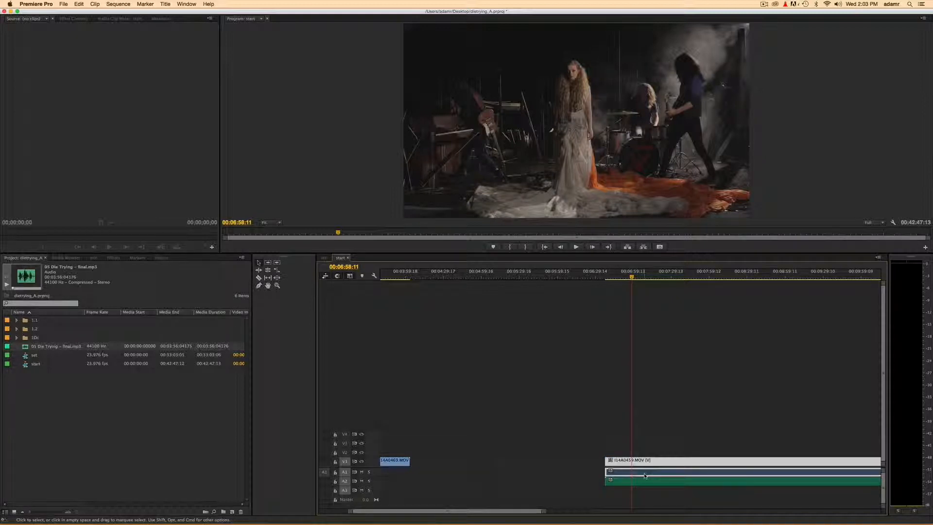
key(super+l)
click(647, 473)
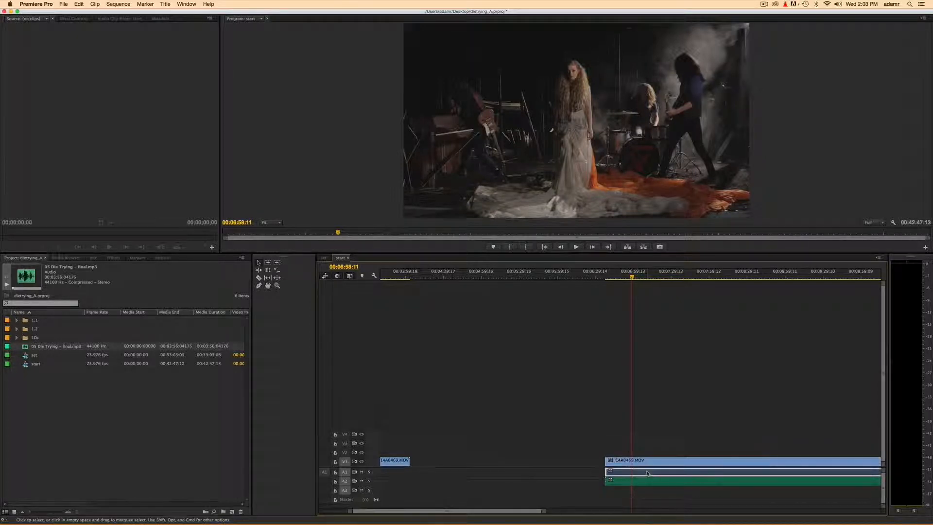
key(Delete)
Stack the second video clip on V2 above the first clip, aligning both starts at 00:00:08:19.
key(minus)
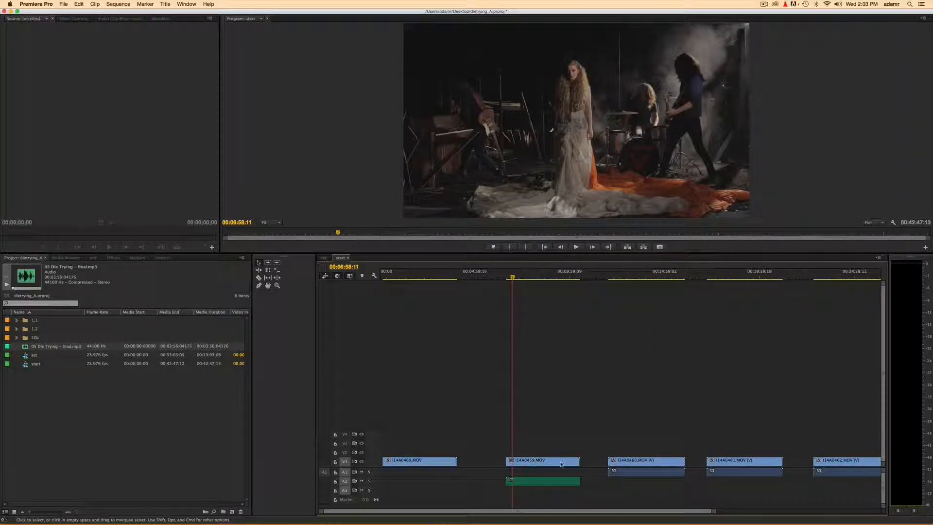
drag(548, 465, 427, 454)
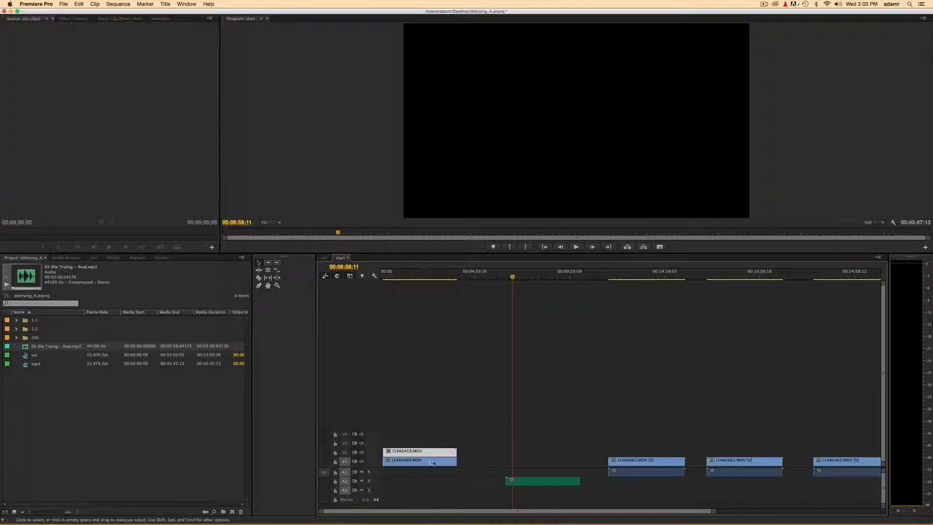
click(397, 273)
key(Up)
key(=)
key(=)
key(=)
key(=)
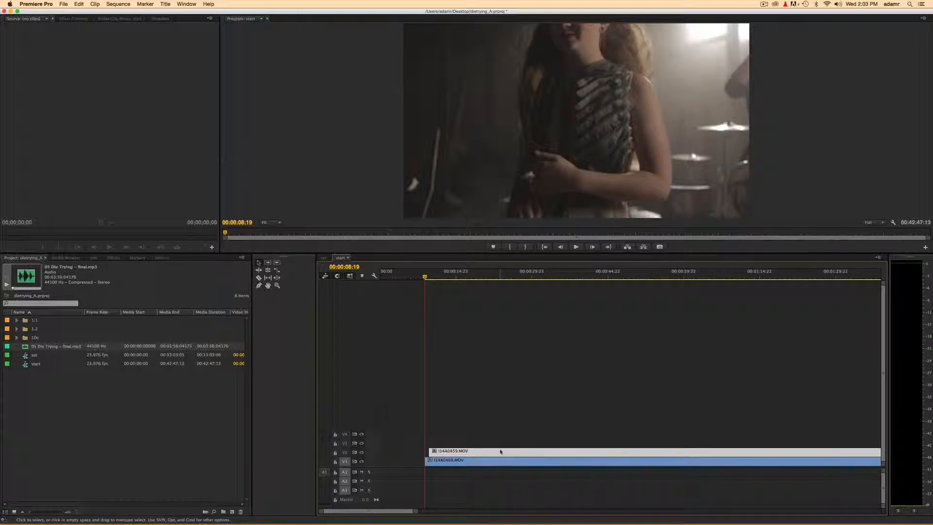
drag(500, 452, 496, 452)
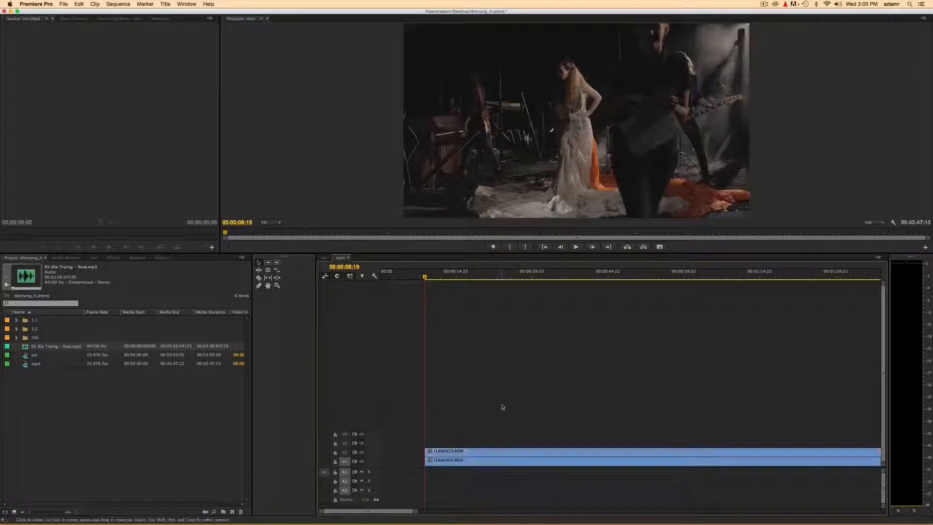
Move the song onto A1 beneath the two stacked clips, aligned with their start at 00:00:08:19.
key(minus)
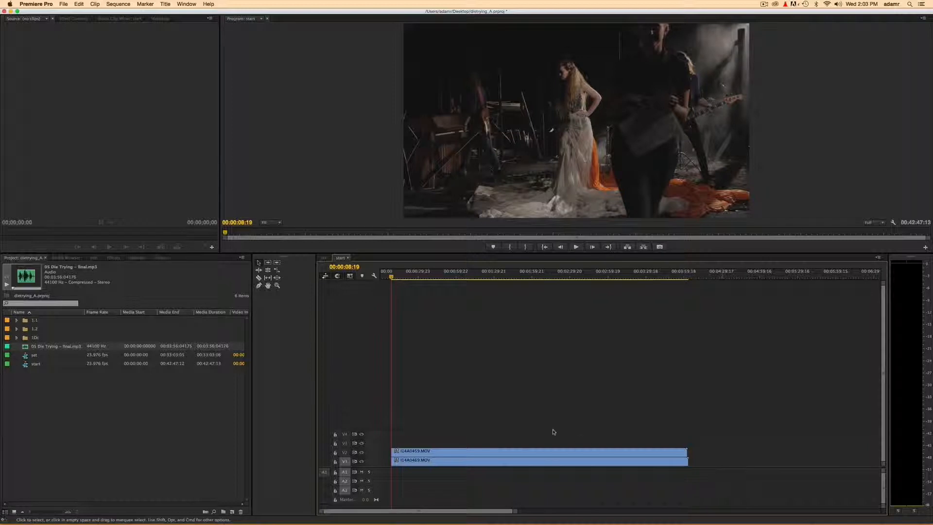
key(minus)
drag(713, 484, 465, 472)
key(equal)
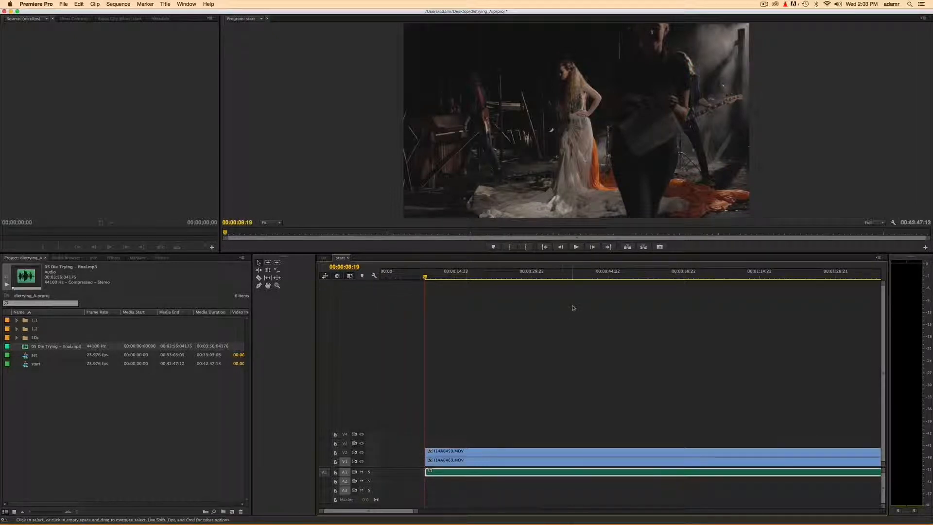
Play the stacked sequence beyond the two-minute mark to check the V2 clip against the song.
click(604, 275)
key(minus)
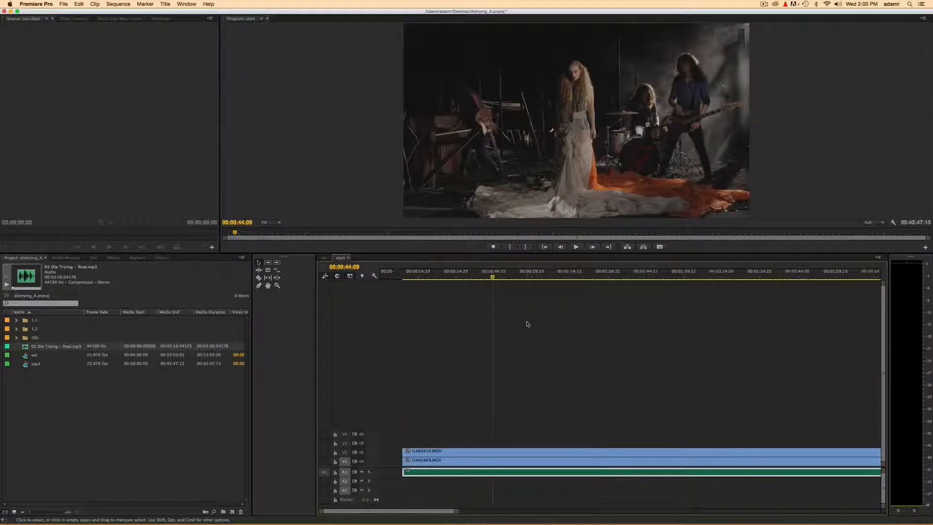
key(minus)
click(577, 272)
key(space)
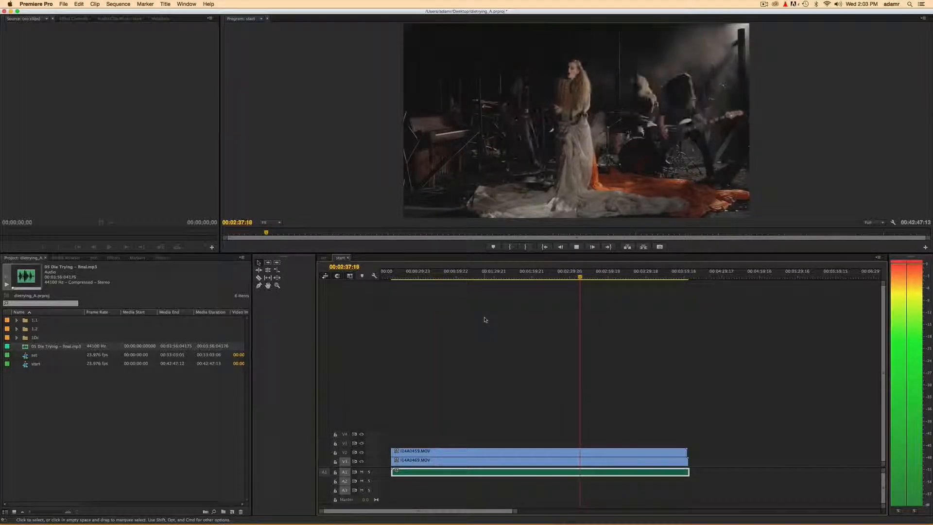
key(space)
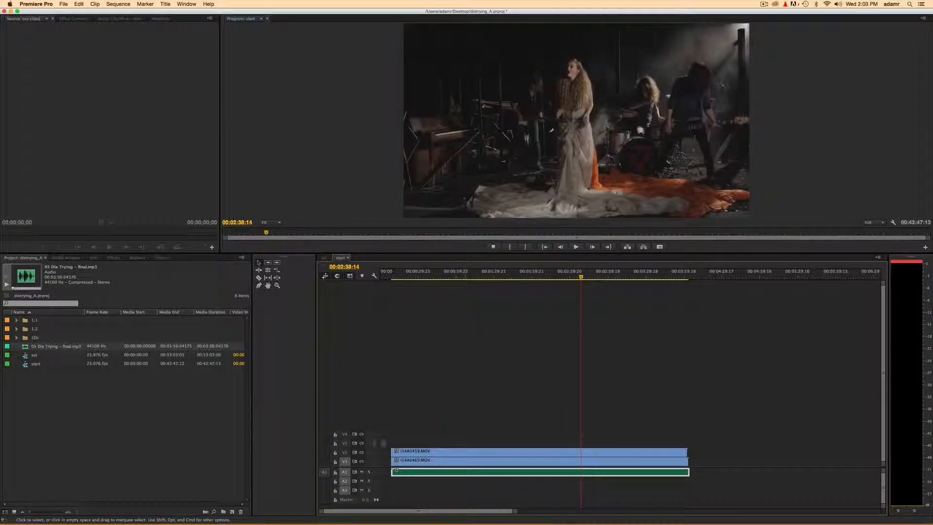
Hide the V2 video track and play the V1 clip against the song.
click(363, 453)
key(space)
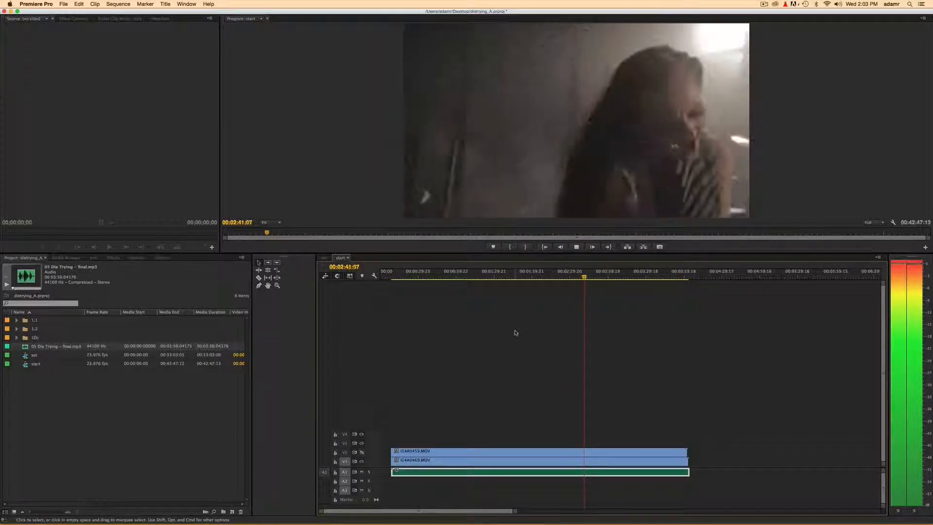
Show the V2 track again and move the song onto A2 beneath the third take, I14A0460.MOV, aligned with its start.
key(space)
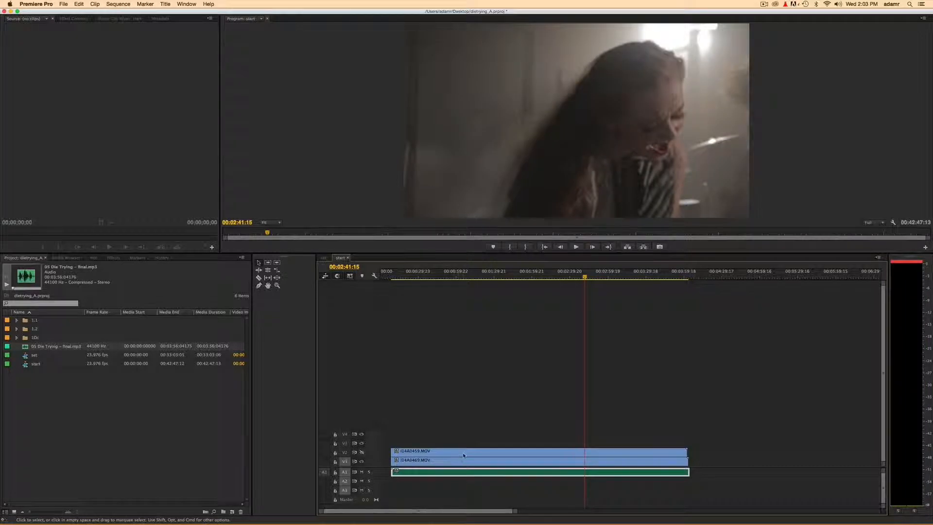
click(362, 453)
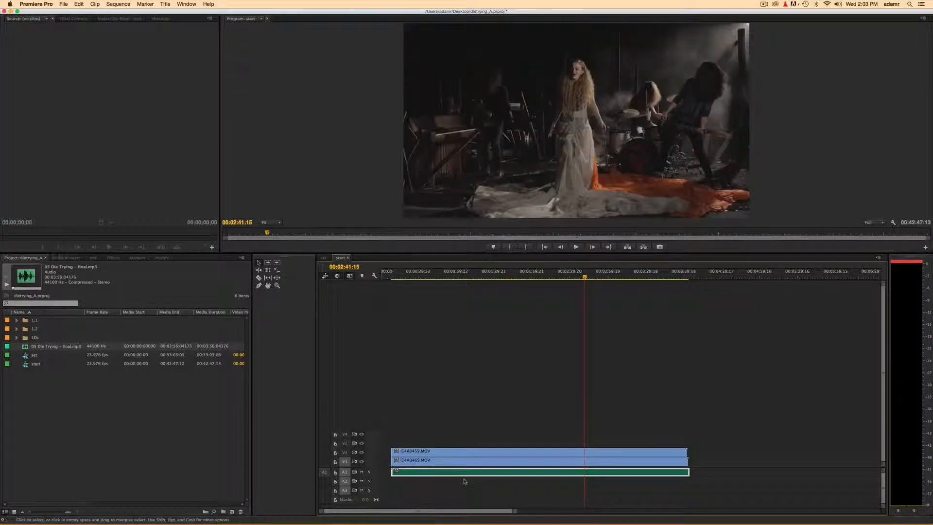
key(minus)
key(minus)
key(minus)
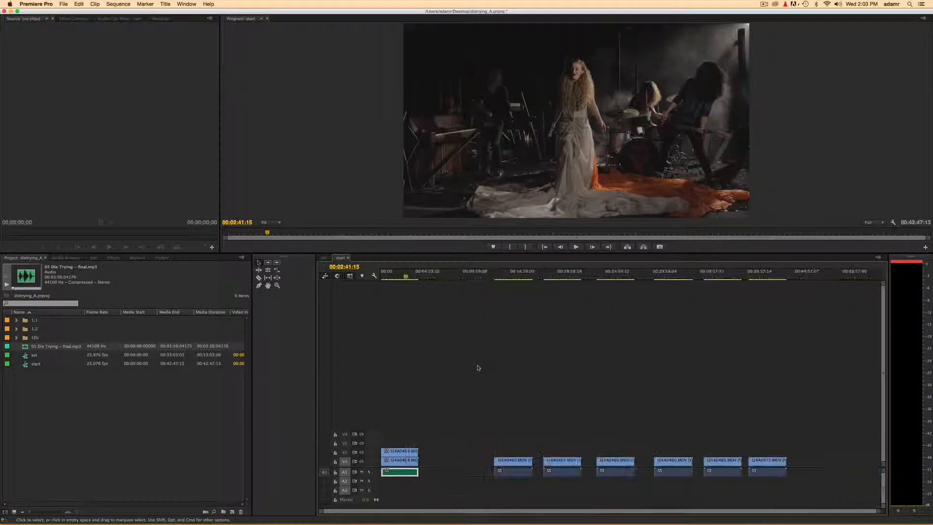
drag(407, 472, 518, 483)
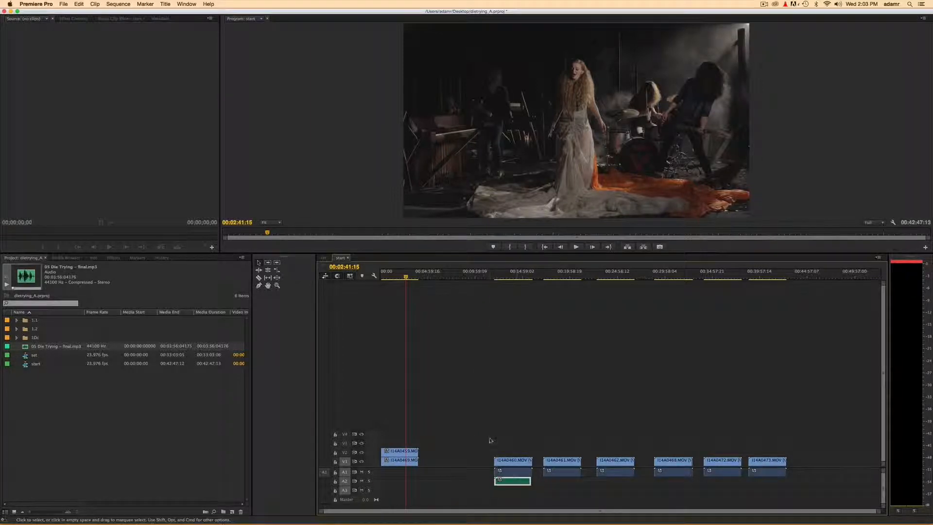
Synchronize the third take with the song by audio and stack it on V3, with the song on A1, starting at 00:00:08:19.
click(516, 476)
right_click(515, 475)
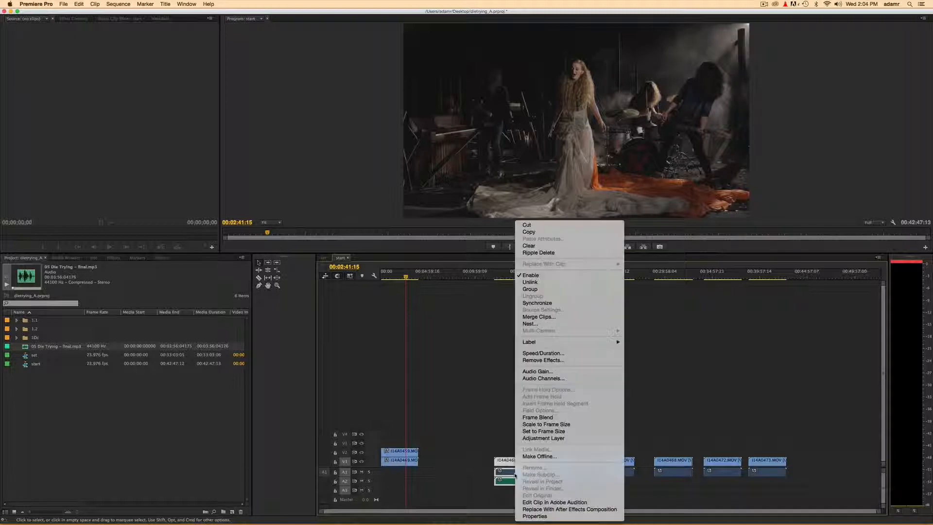
click(555, 303)
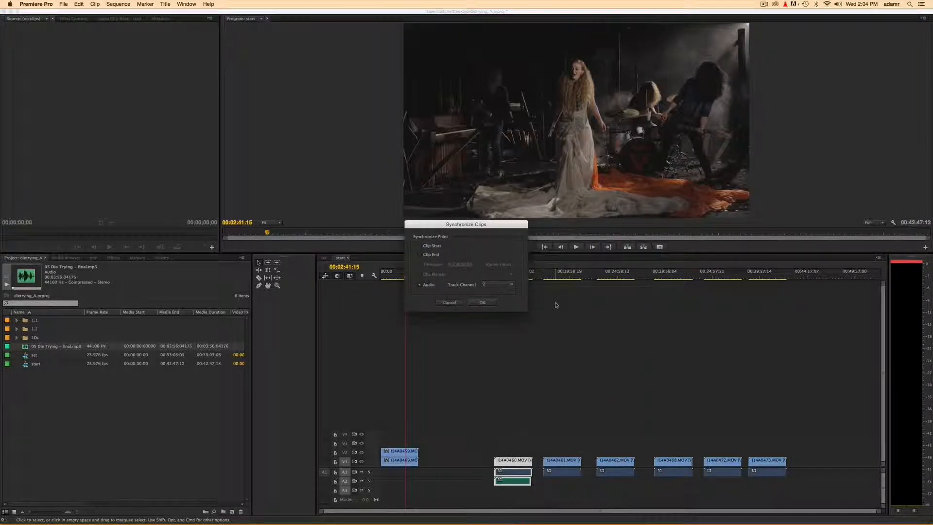
key(Return)
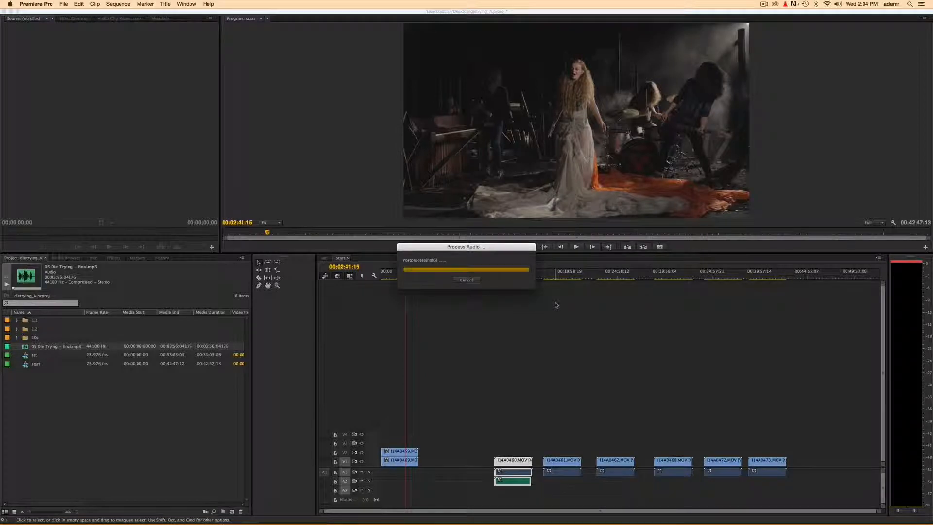
drag(439, 472, 450, 475)
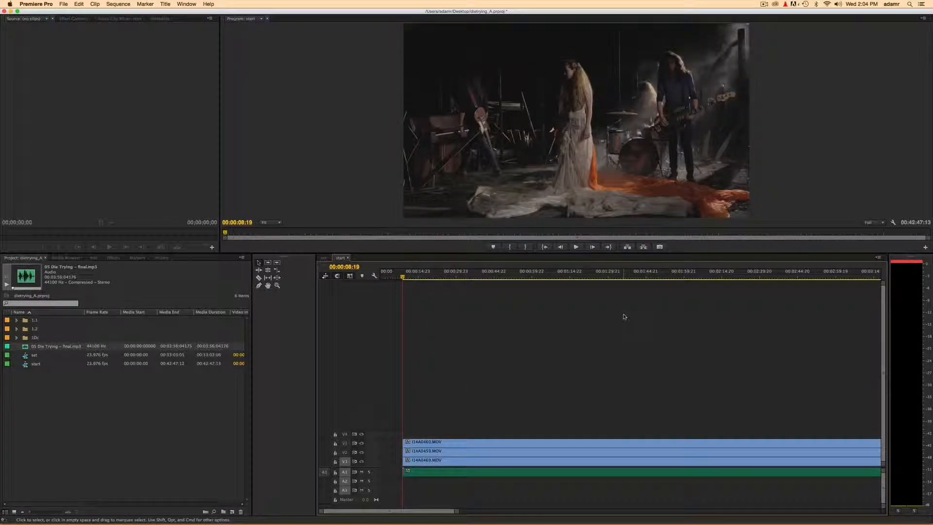
Play the three-layer stack from about 00:02:28 to check the V3 take against the song.
key(minus)
key(minus)
click(474, 270)
key(space)
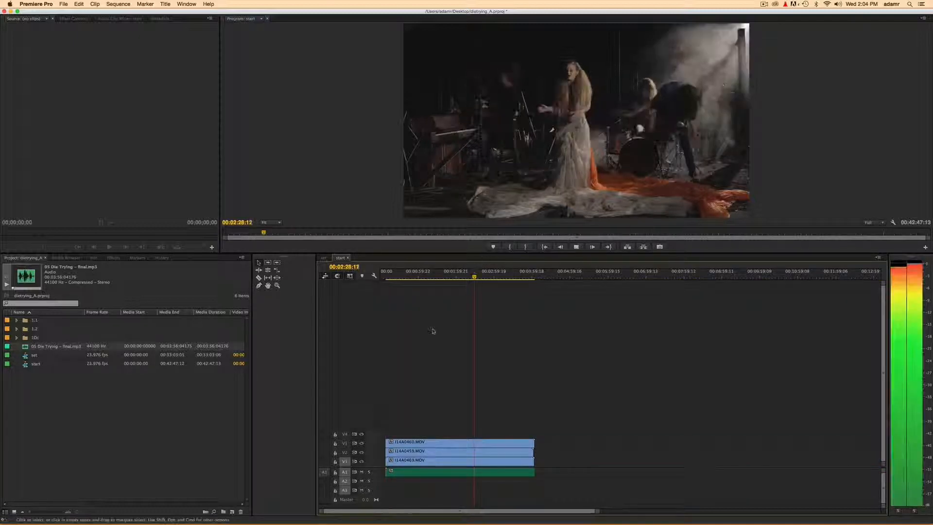
key(space)
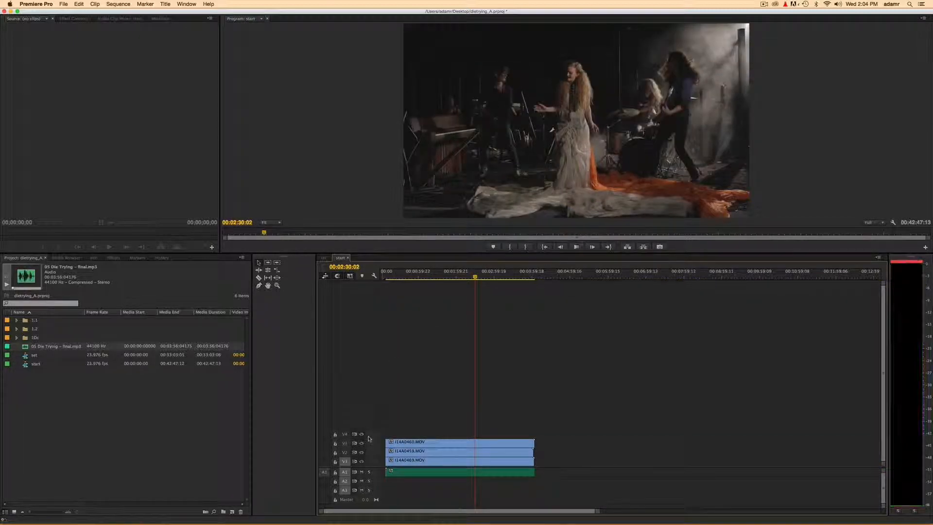
key(space)
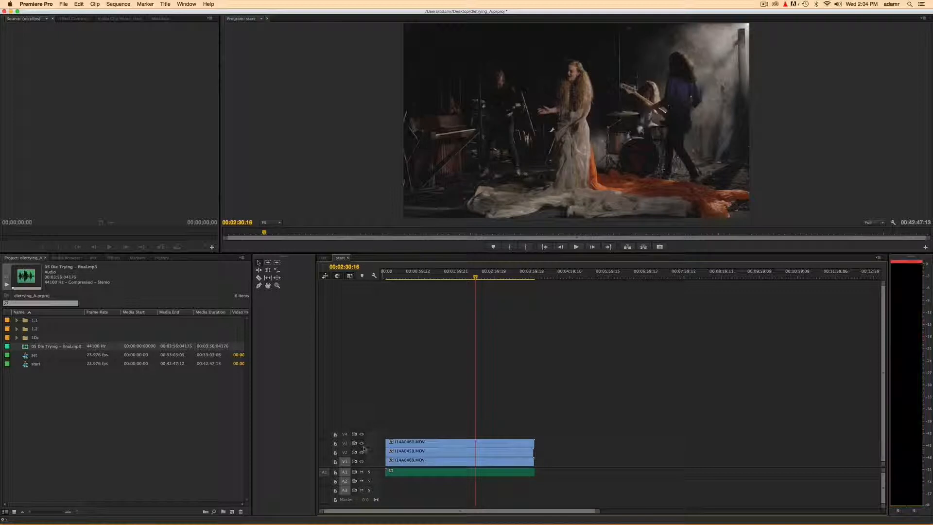
Hide V3 and play the V2 take, and hide V2 and play the V1 take to check both against the song.
click(362, 443)
key(space)
key(space)
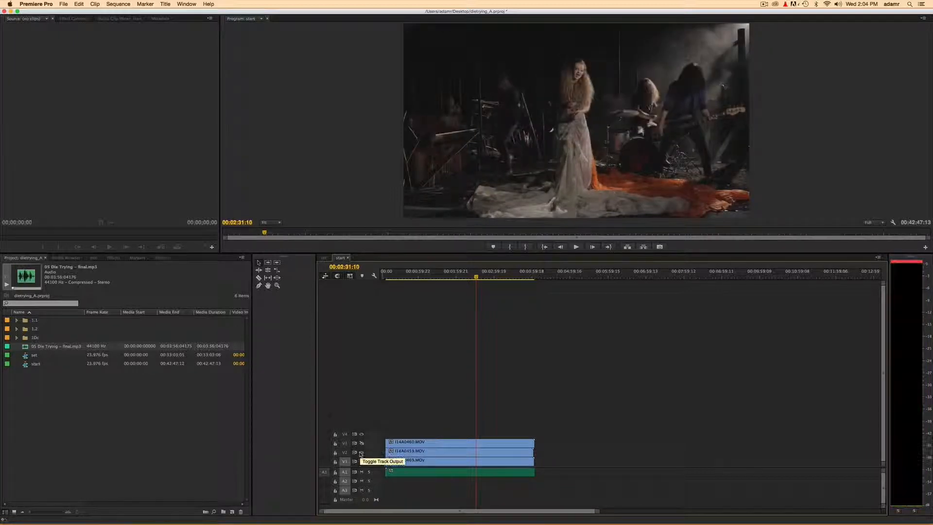
click(361, 453)
key(space)
key(space)
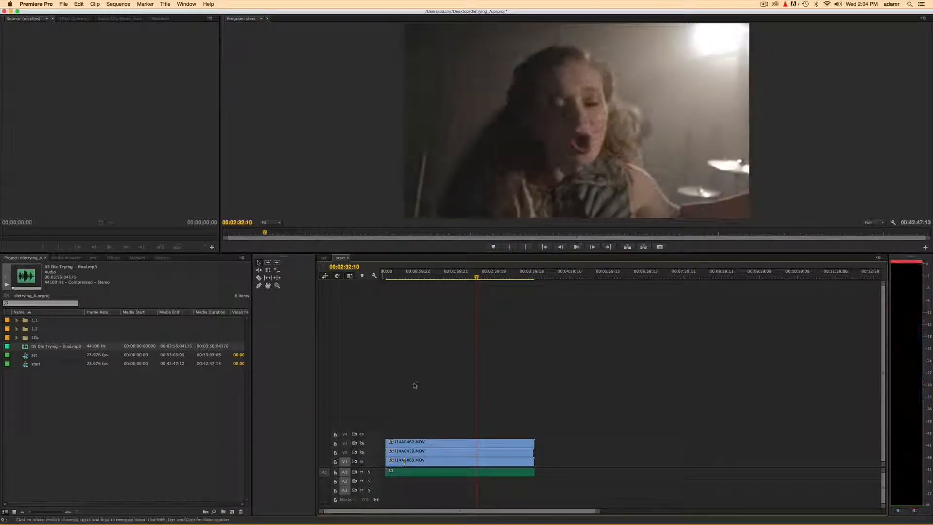
Switch to the set sequence and hide its video tracks from V12 down to V8 to preview the stacked takes.
key(minus)
key(minus)
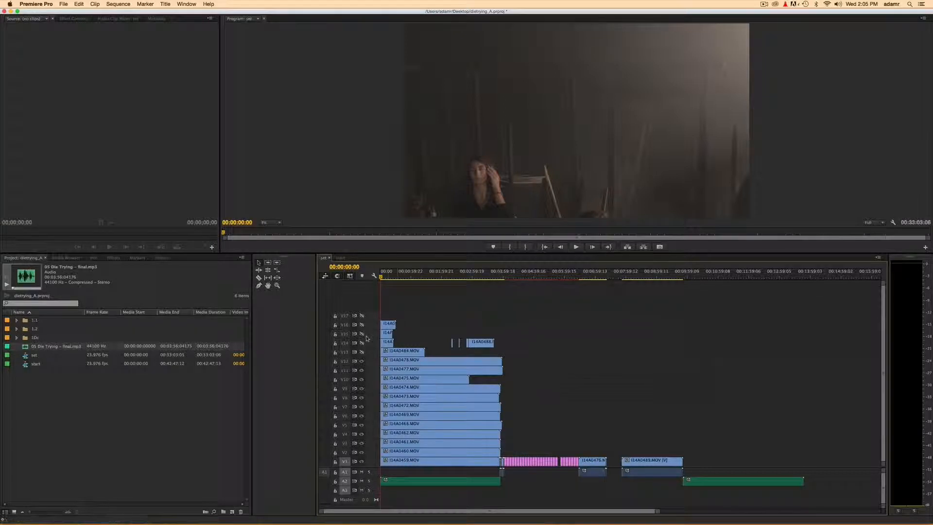
click(361, 361)
click(361, 379)
click(361, 388)
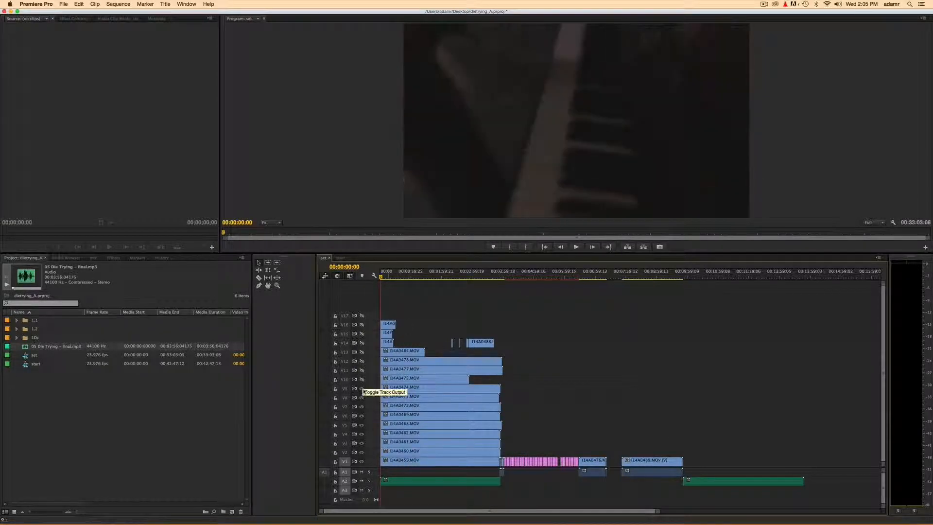
click(362, 397)
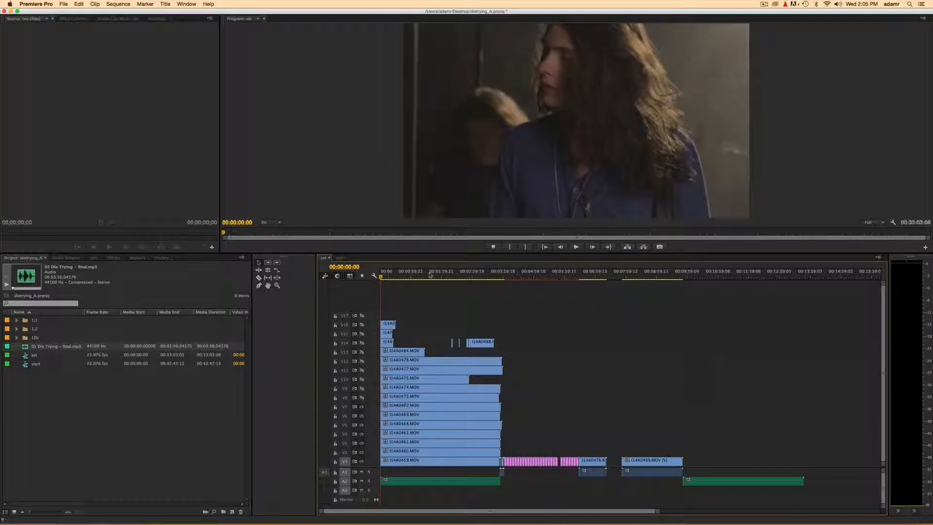
Turn off the output of every video track except V16 and play its clip from the start of the sequence.
key(equal)
key(equal)
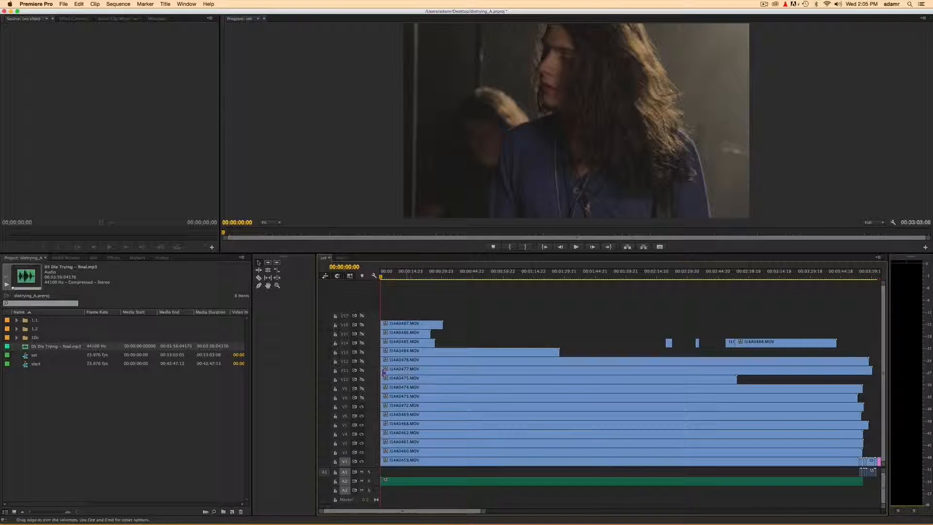
click(362, 377)
click(362, 377)
click(363, 377)
shift+click(363, 377)
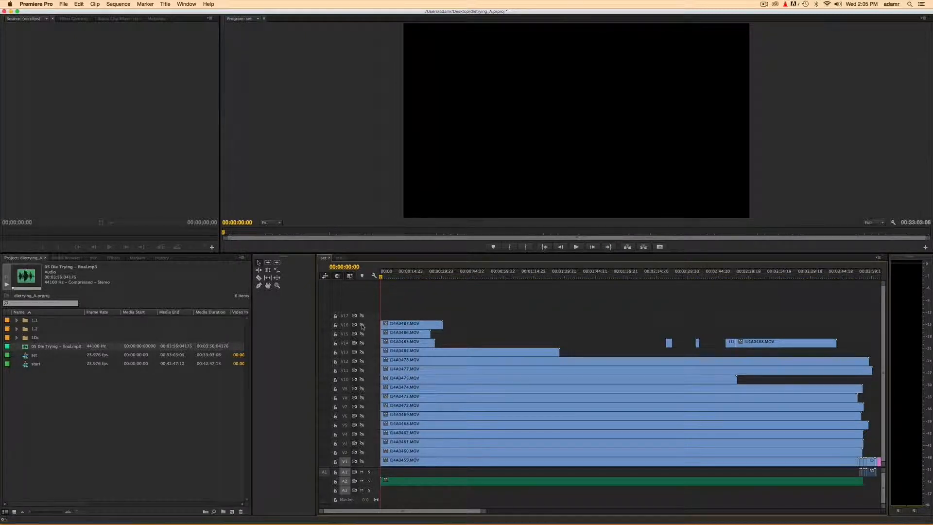
click(362, 325)
key(space)
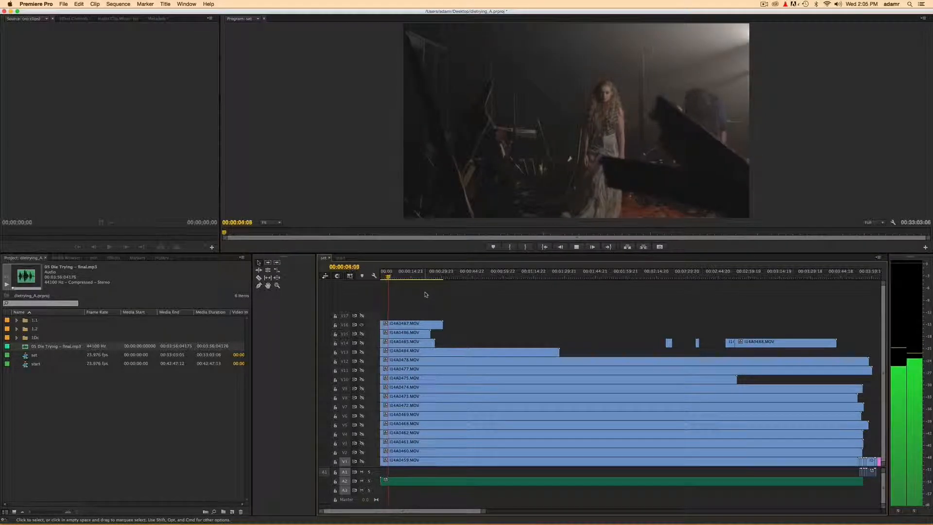
Trim the V16 clip to start at 00:00:09:10 and shorten its end to the last moment worth keeping.
click(391, 275)
drag(392, 275, 398, 275)
drag(384, 323, 399, 323)
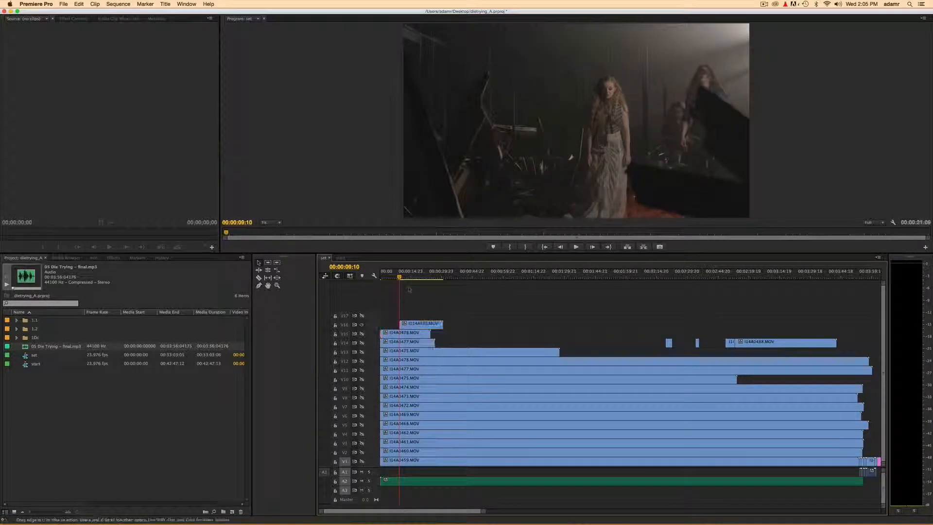
click(406, 276)
drag(407, 276, 422, 275)
drag(440, 323, 422, 323)
Return to the sequence start and turn on the output of the remaining hidden video tracks down to V1.
key(Home)
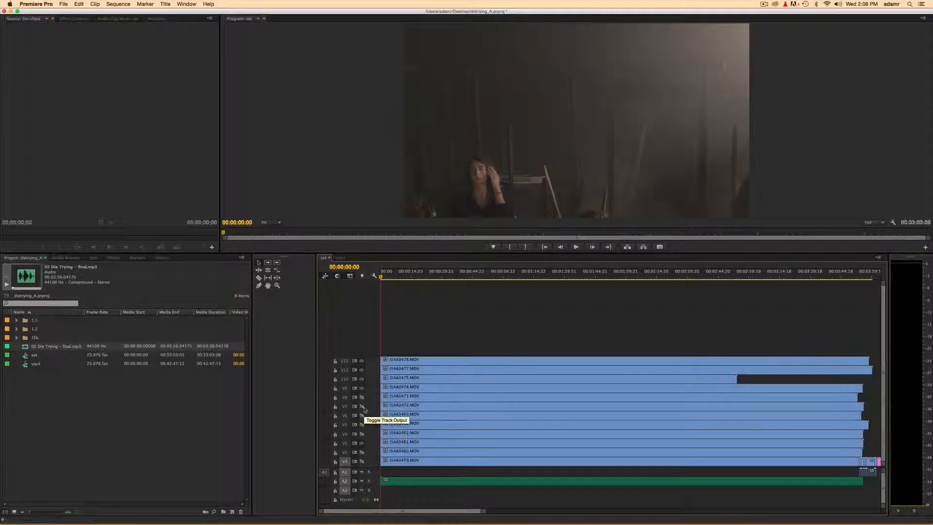
click(362, 407)
click(361, 416)
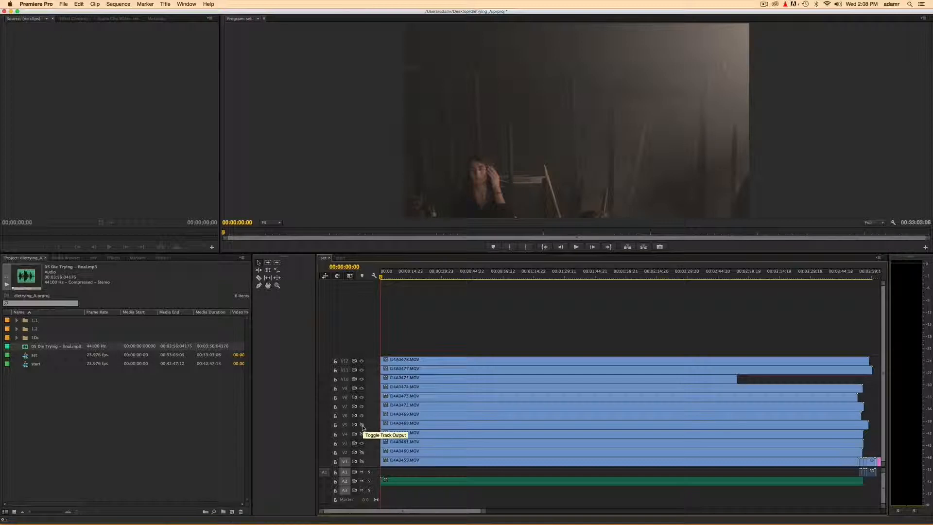
click(361, 425)
click(362, 433)
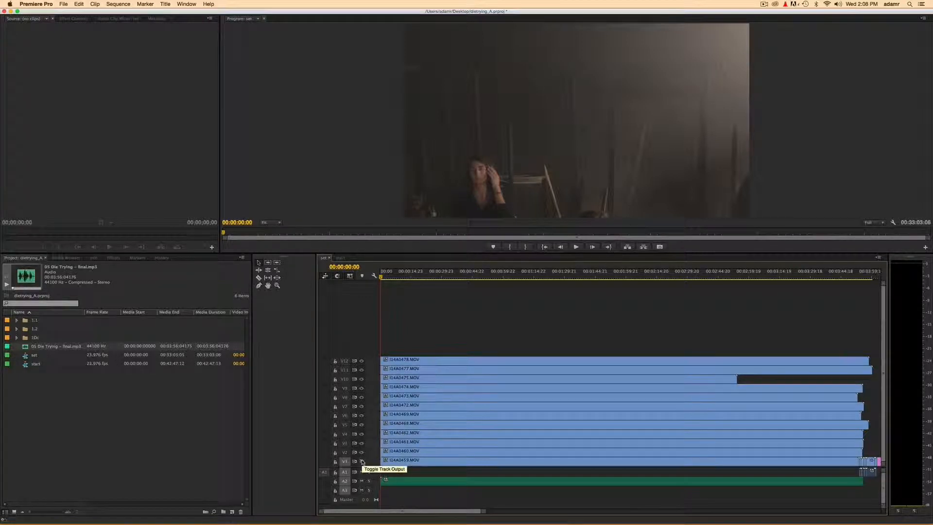
click(362, 461)
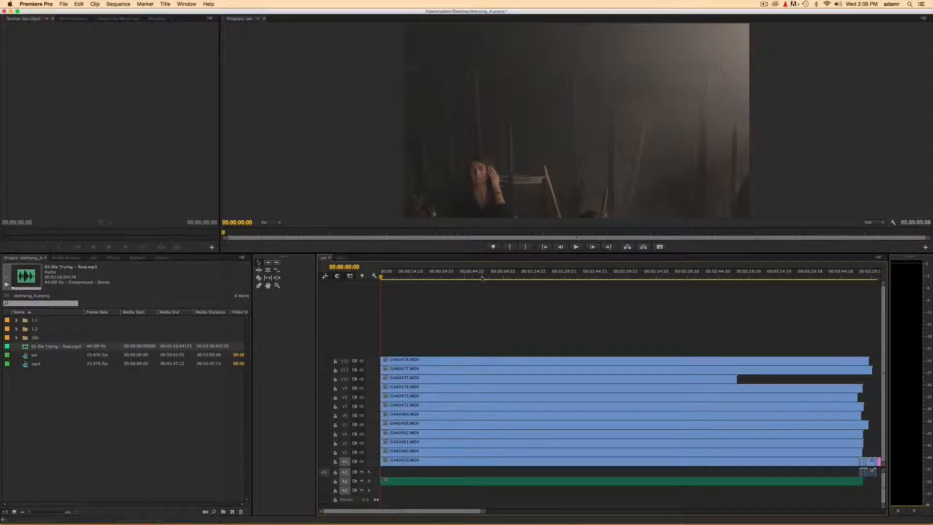
Go to 00:00:49:19 and hide video tracks V12 through V8 one by one to view the takes beneath.
click(482, 274)
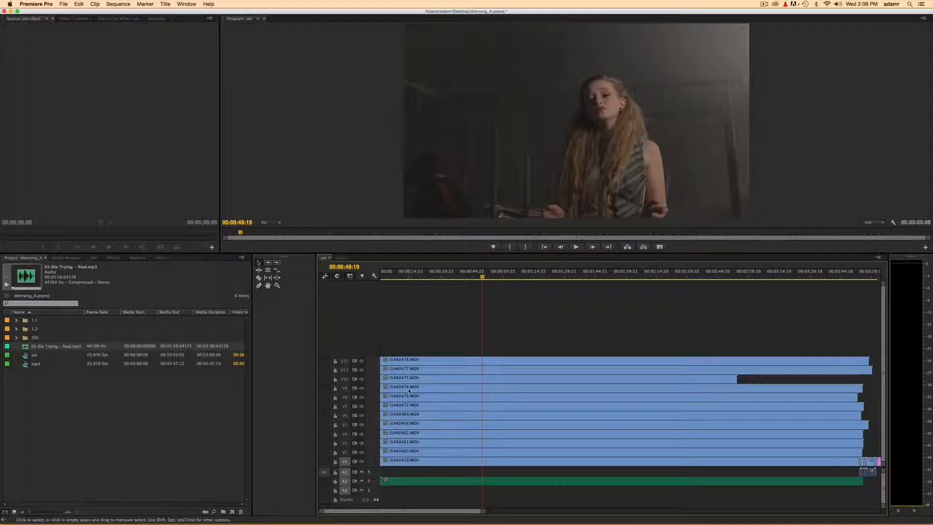
click(362, 361)
click(361, 370)
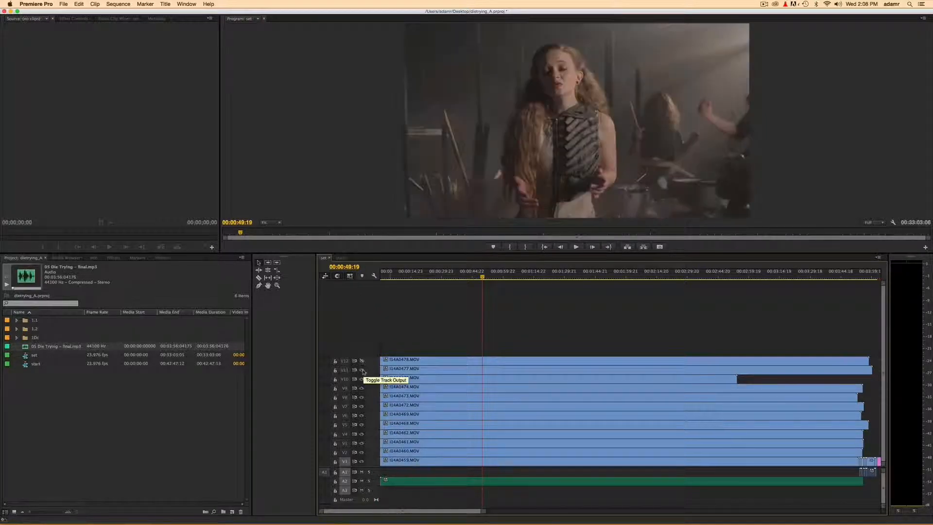
click(362, 379)
click(362, 388)
click(362, 398)
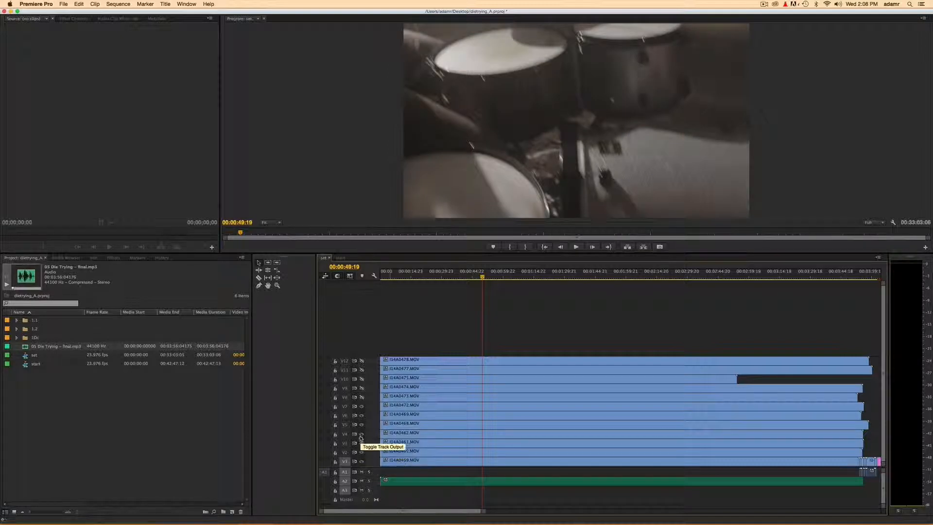
Hide the remaining video tracks from V7 to V1, comparing the V1 and V2 takes at 00:00:49:19.
click(362, 434)
click(361, 424)
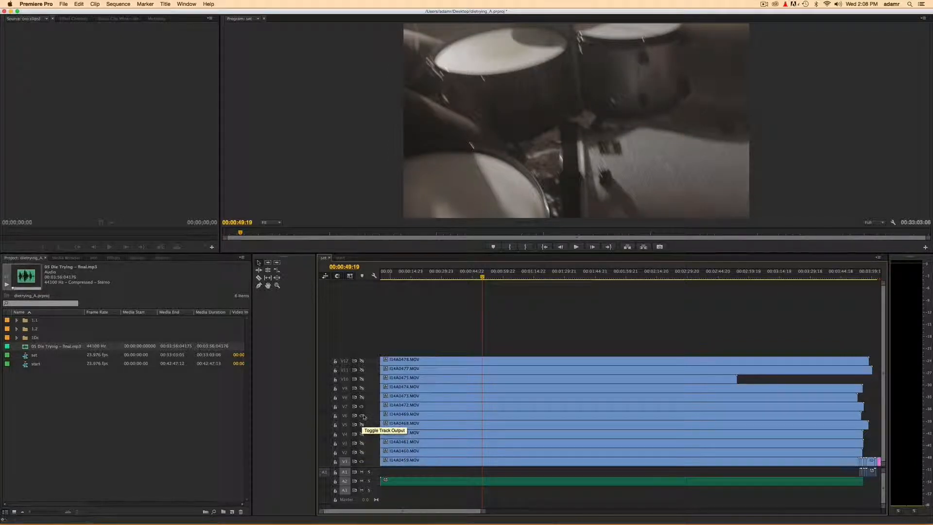
click(362, 407)
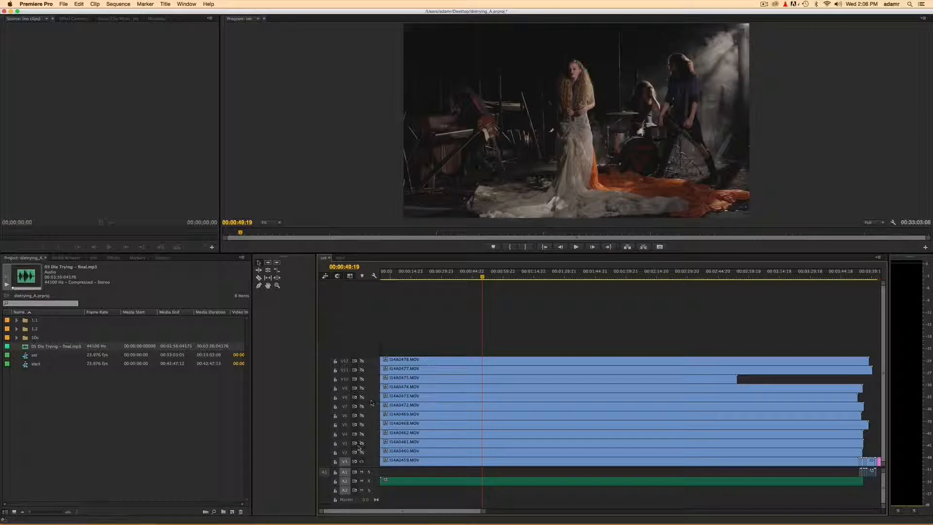
click(362, 452)
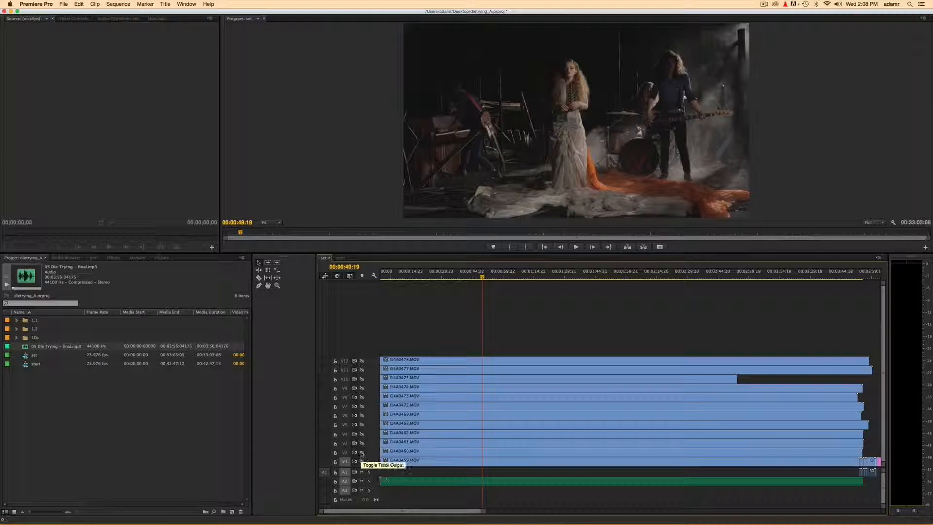
click(362, 462)
Return to the sequence start, turn on only V12, and scrub through the opening of its take.
click(379, 268)
drag(379, 267, 373, 269)
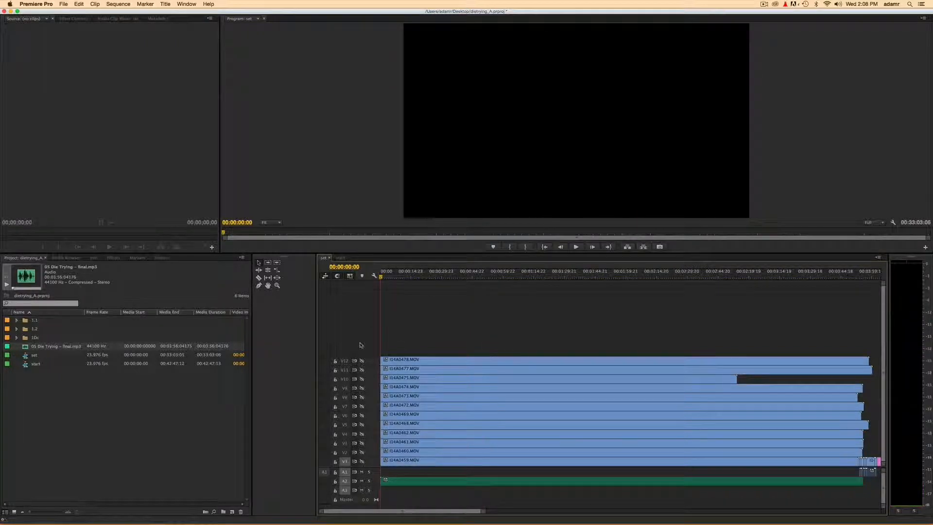
click(362, 361)
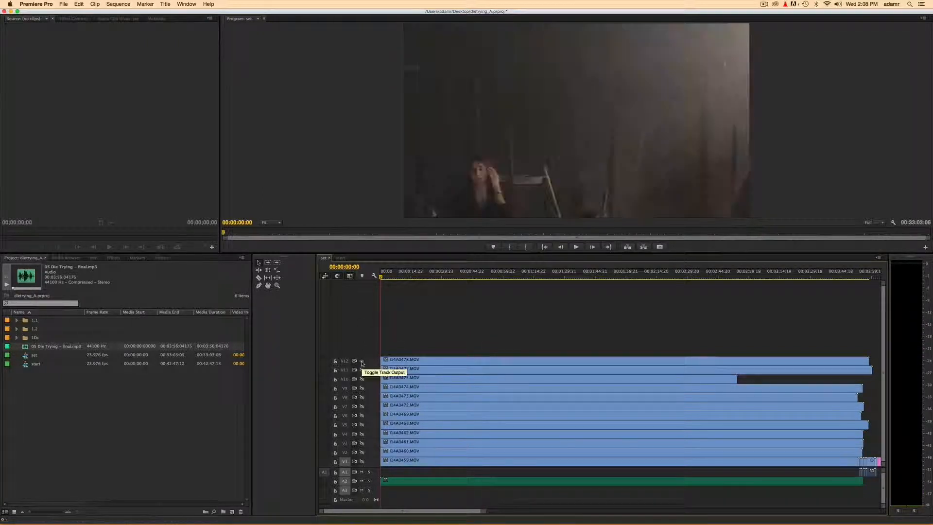
click(388, 277)
drag(389, 277, 389, 279)
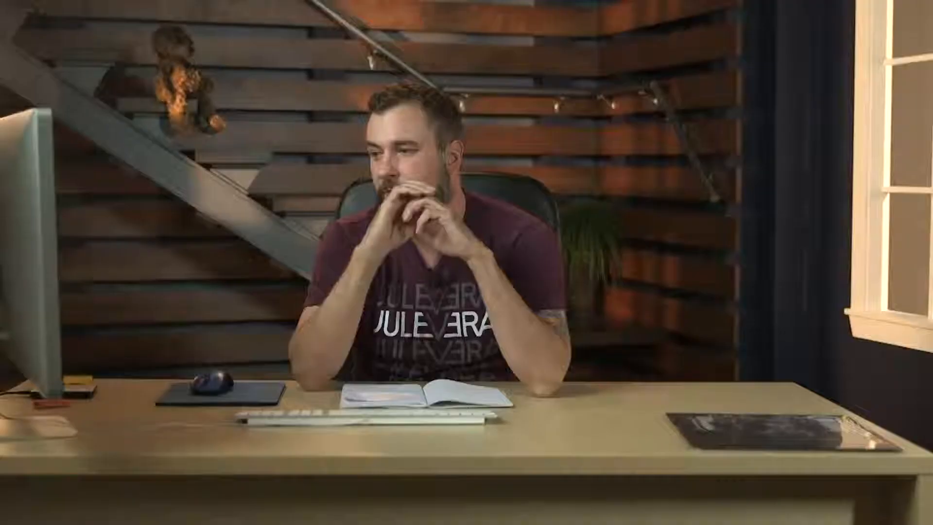